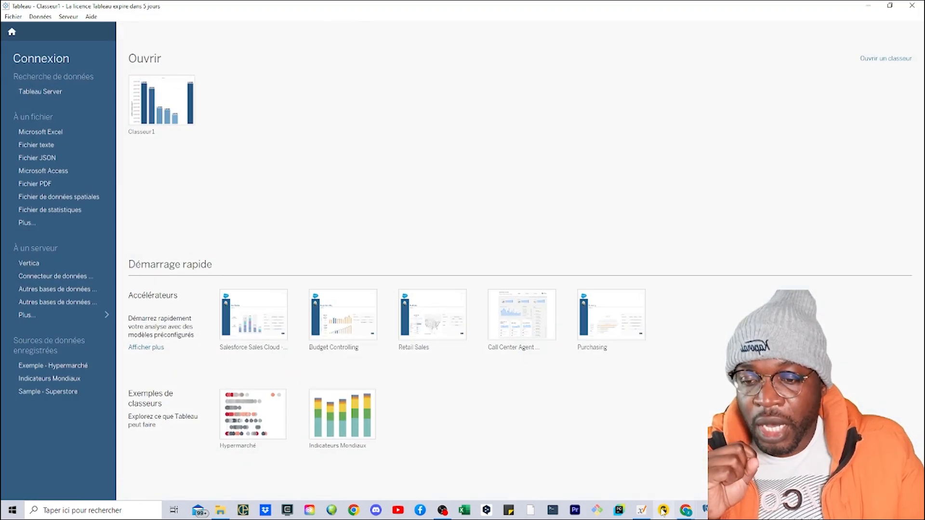
Switch to Xournal++ and read the full letter about the study on unemployed people over the last ten years.
{"action": "left_click", "coordinate": [641, 510]}
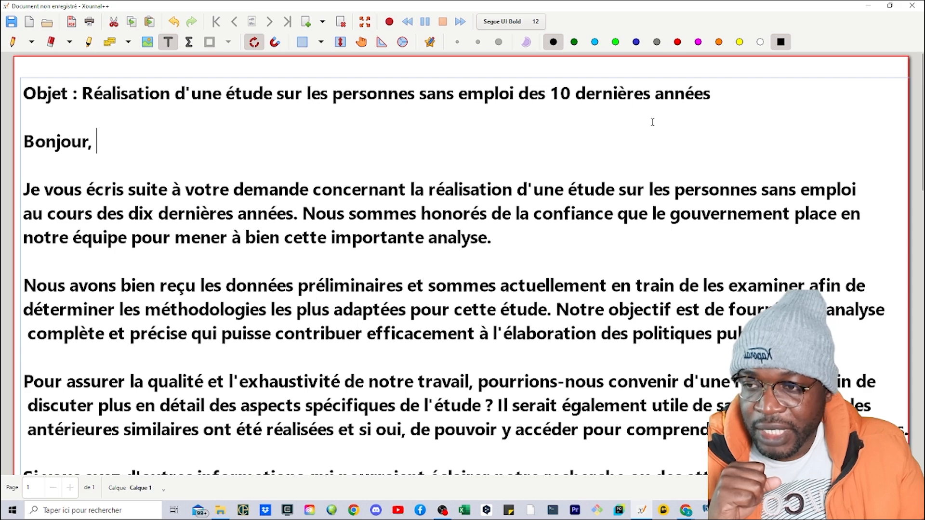
{"action": "scroll", "coordinate": [699, 200], "scroll_direction": "down", "scroll_amount": 1}
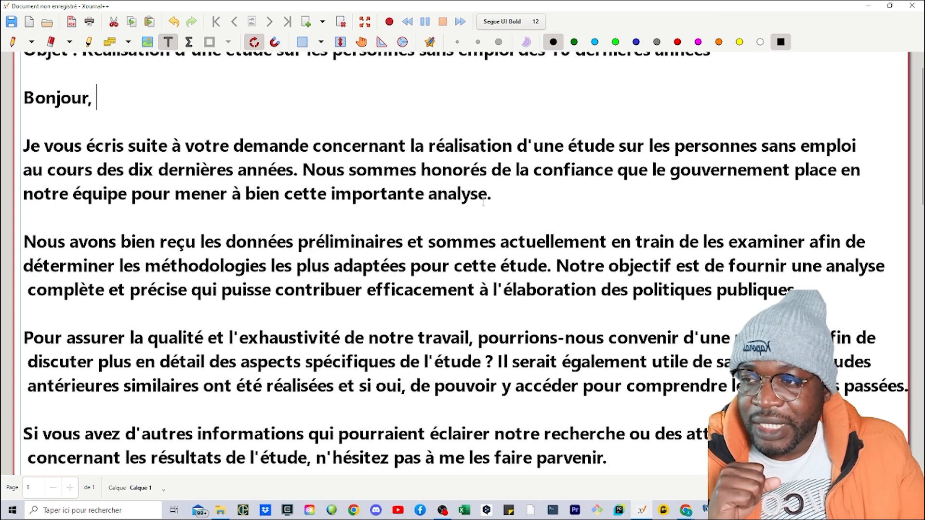
{"action": "scroll", "coordinate": [483, 201], "scroll_direction": "down", "scroll_amount": 3}
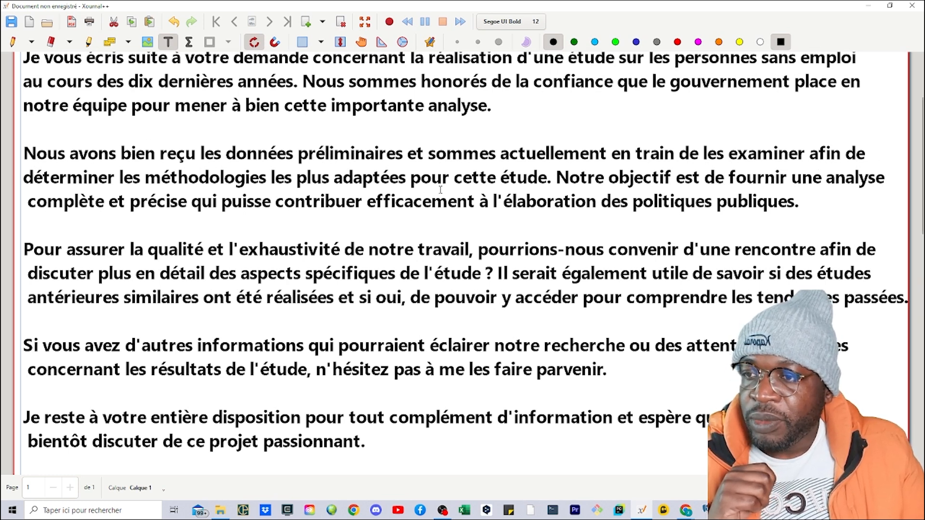
{"action": "scroll", "coordinate": [567, 185], "scroll_direction": "down", "scroll_amount": 1}
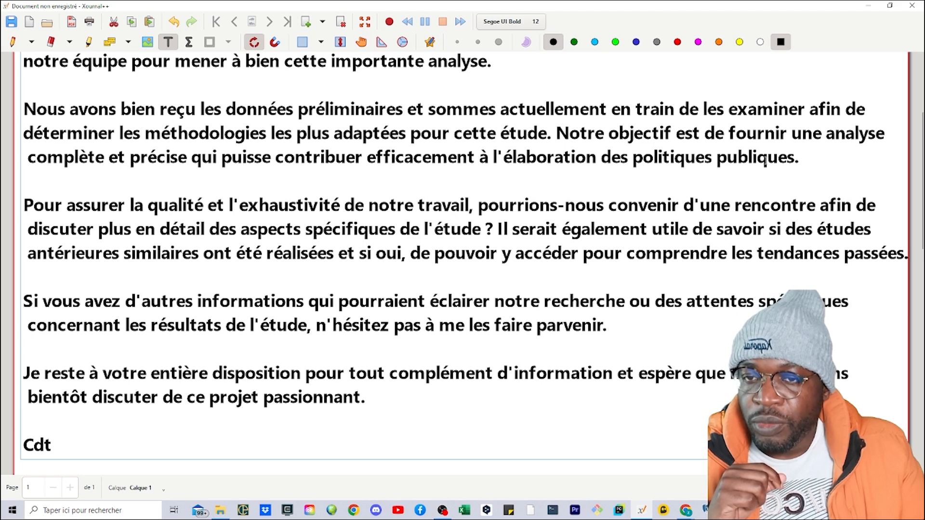
{"action": "scroll", "coordinate": [765, 159], "scroll_direction": "down", "scroll_amount": 1}
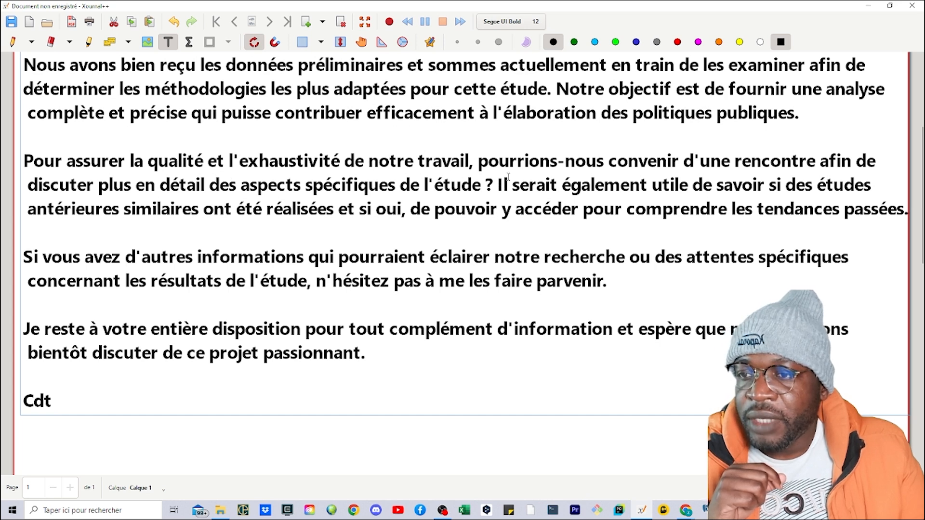
{"action": "scroll", "coordinate": [508, 177], "scroll_direction": "down", "scroll_amount": 1}
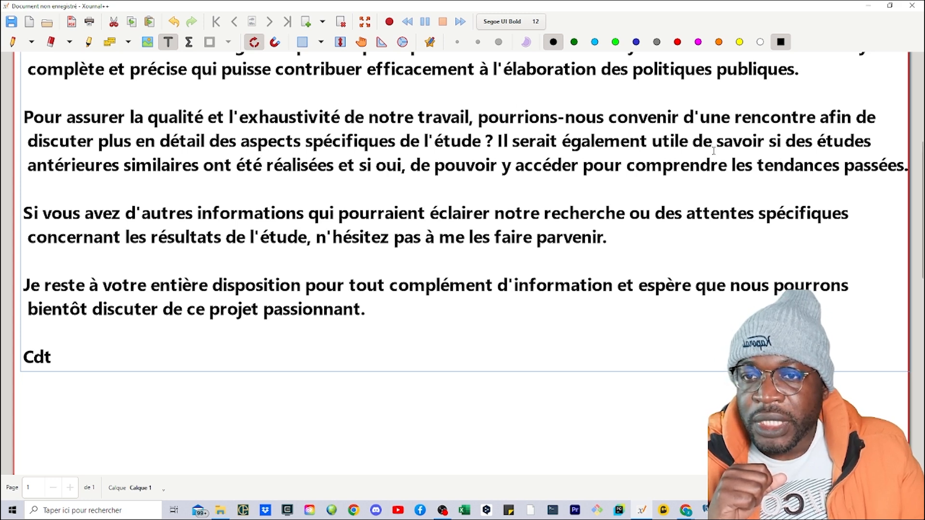
{"action": "scroll", "coordinate": [728, 155], "scroll_direction": "down", "scroll_amount": 1}
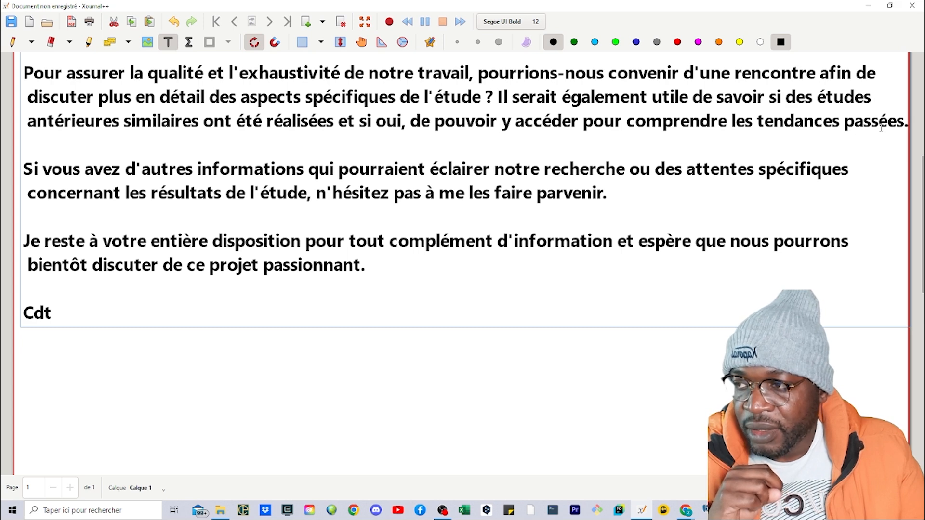
{"action": "scroll", "coordinate": [698, 191], "scroll_direction": "down", "scroll_amount": 1}
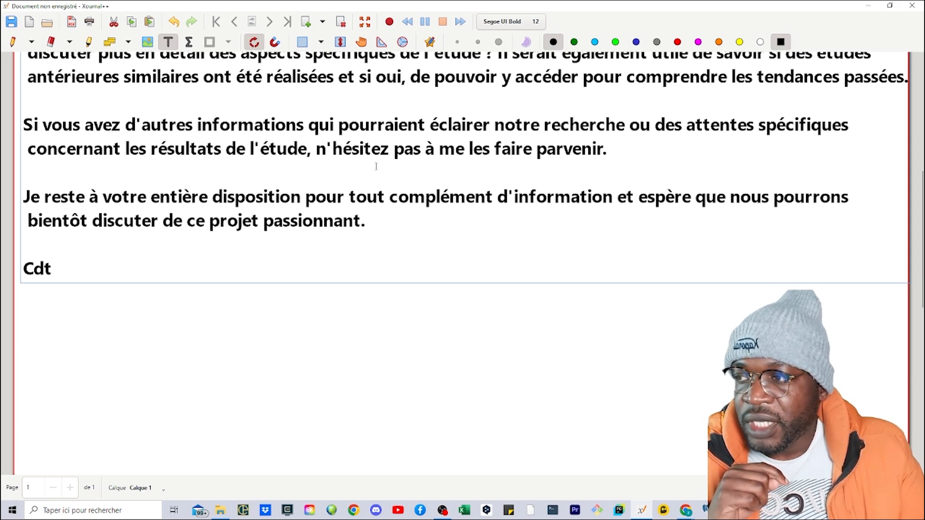
{"action": "scroll", "coordinate": [237, 162], "scroll_direction": "down", "scroll_amount": 1}
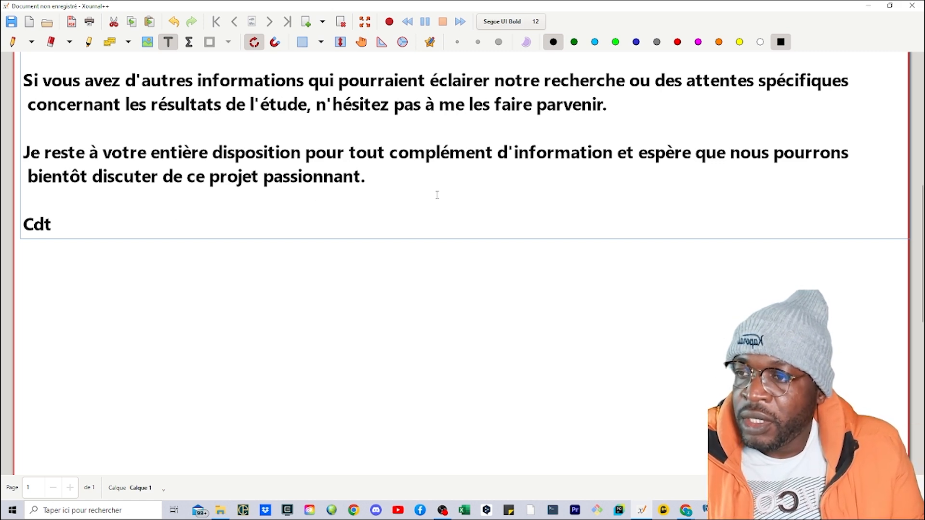
{"action": "scroll", "coordinate": [527, 189], "scroll_direction": "up", "scroll_amount": 1}
{"action": "scroll", "coordinate": [527, 189], "scroll_direction": "up", "scroll_amount": 6}
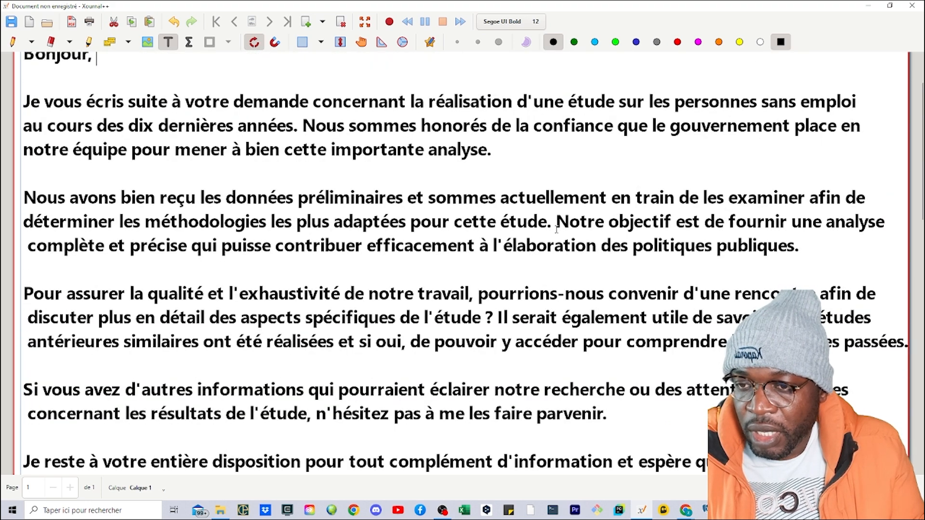
{"action": "scroll", "coordinate": [593, 231], "scroll_direction": "up", "scroll_amount": 1}
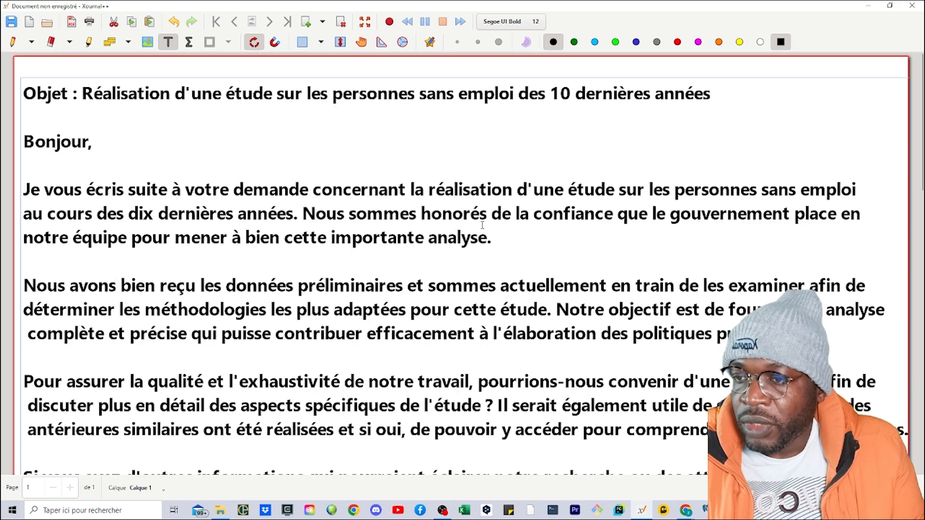
{"action": "scroll", "coordinate": [483, 225], "scroll_direction": "up", "scroll_amount": 1}
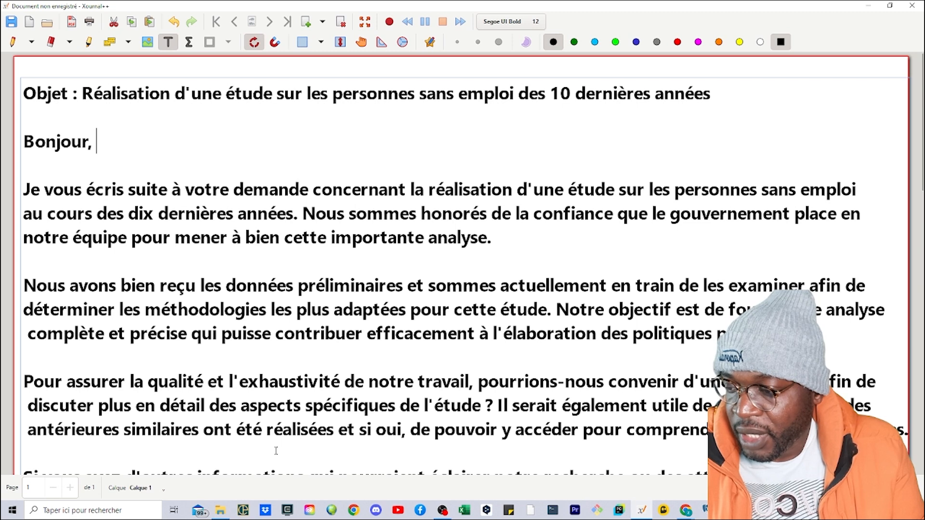
Open the Les_stats_sur_le_chomage workbook in Excel from the Gouv folder under Téléchargements > Clients.
{"action": "left_click", "coordinate": [222, 513]}
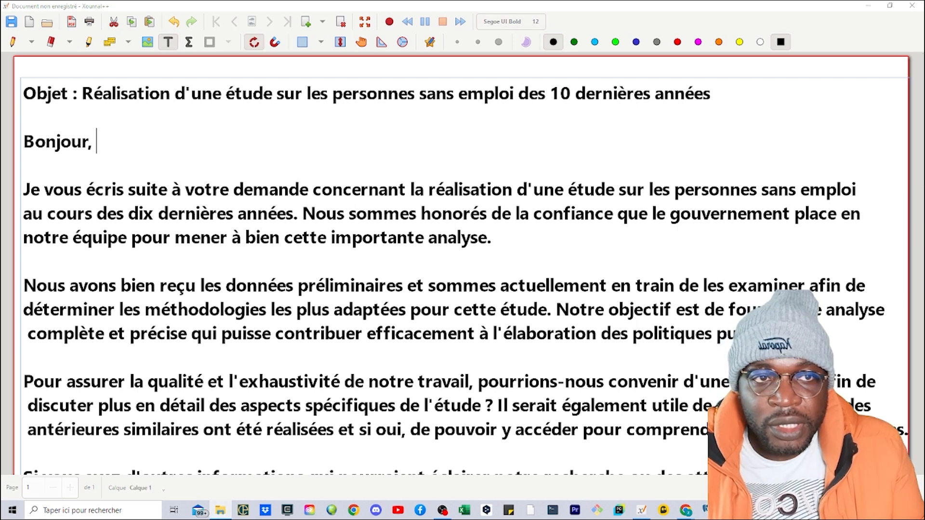
{"action": "left_click_drag", "start_coordinate": [924, 90], "coordinate": [413, 130]}
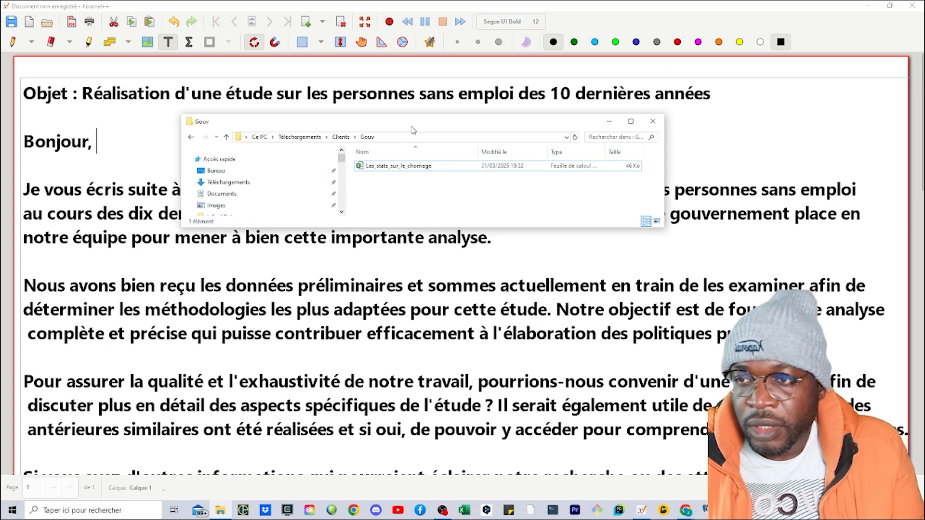
{"action": "left_click", "coordinate": [345, 138]}
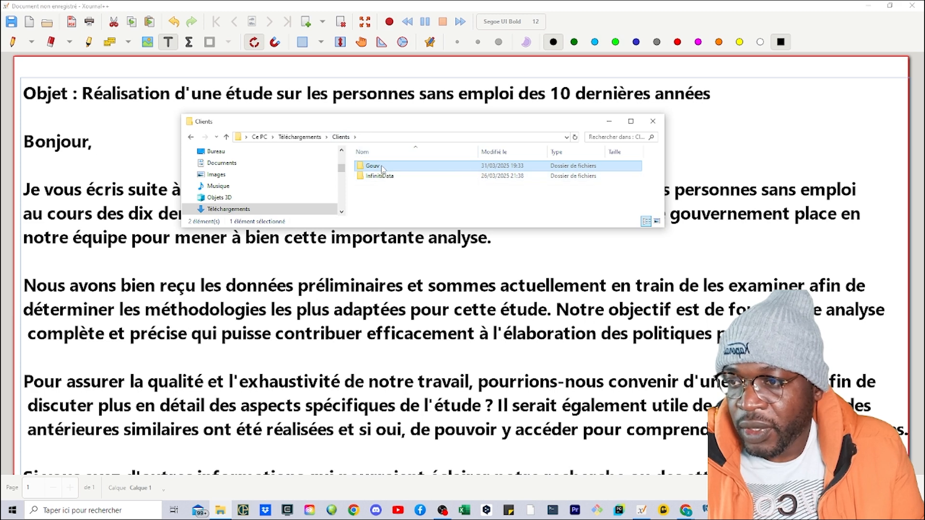
{"action": "double_click", "coordinate": [381, 167]}
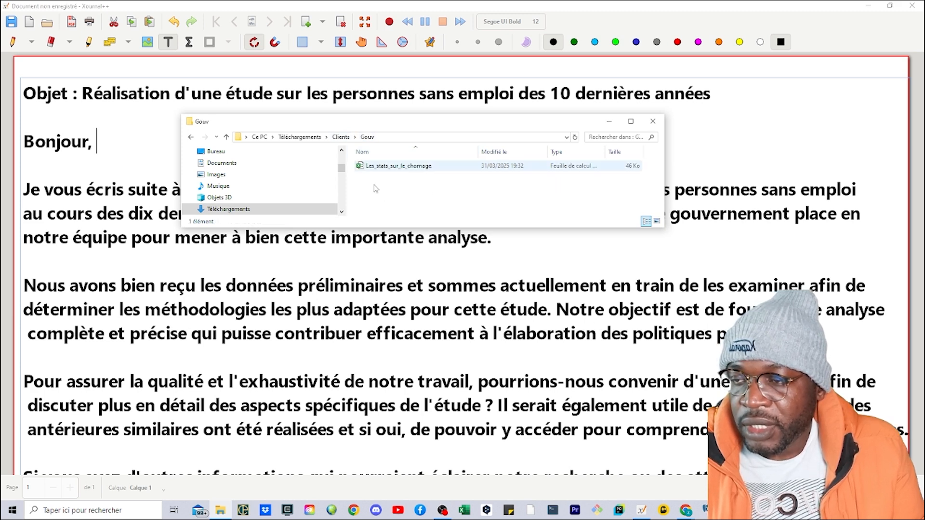
{"action": "double_click", "coordinate": [416, 168]}
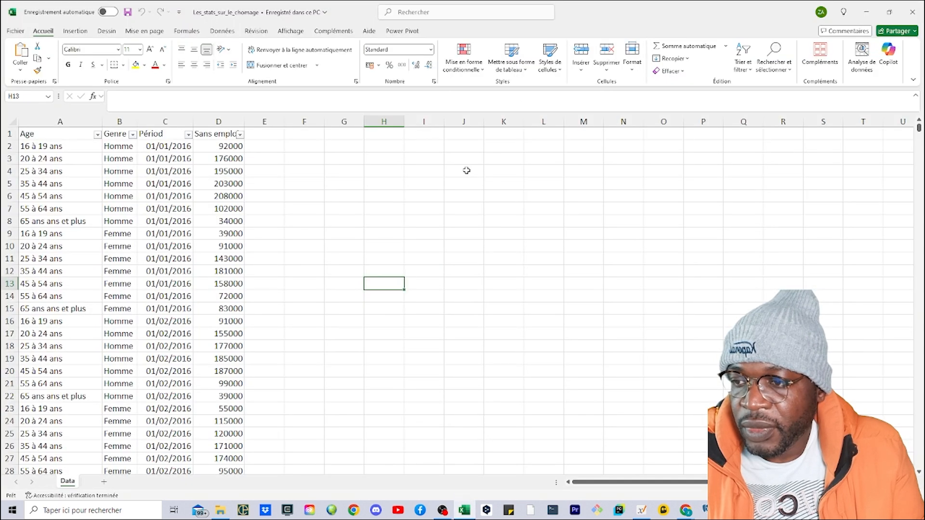
Auto-fit the width of all columns on the Data sheet.
{"action": "left_click", "coordinate": [13, 121]}
{"action": "double_click", "coordinate": [102, 122]}
{"action": "left_click", "coordinate": [170, 206]}
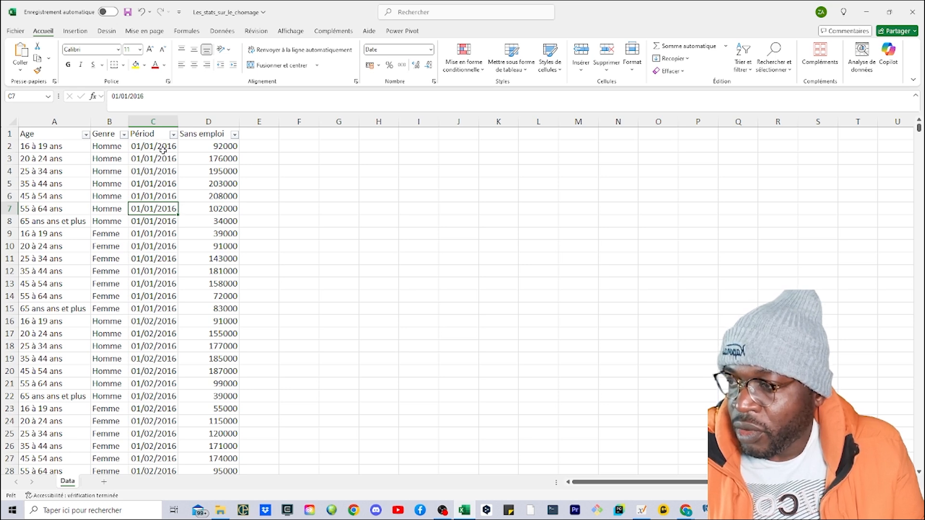
Check which years the Périod column covers in its filter list, leaving the filter unapplied.
{"action": "left_click", "coordinate": [173, 134]}
{"action": "scroll", "coordinate": [153, 299], "scroll_direction": "down", "scroll_amount": 1}
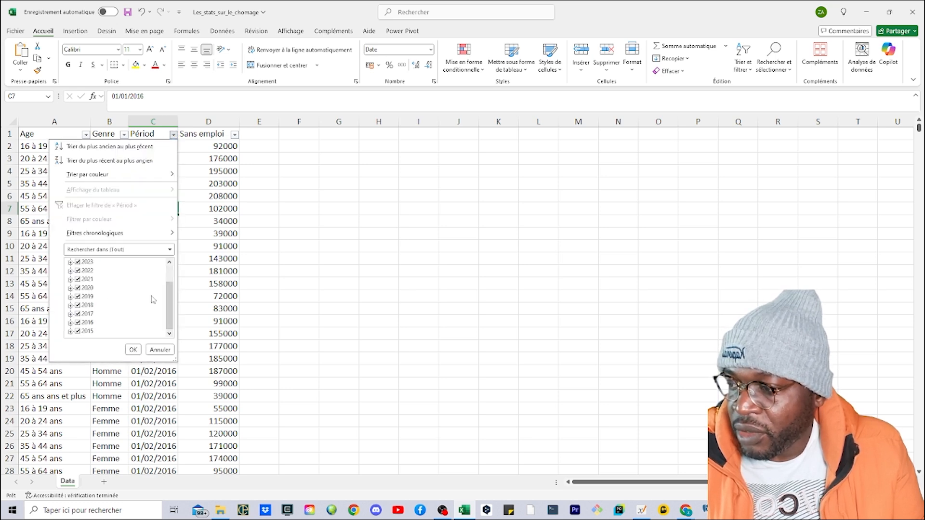
{"action": "scroll", "coordinate": [91, 282], "scroll_direction": "up", "scroll_amount": 1}
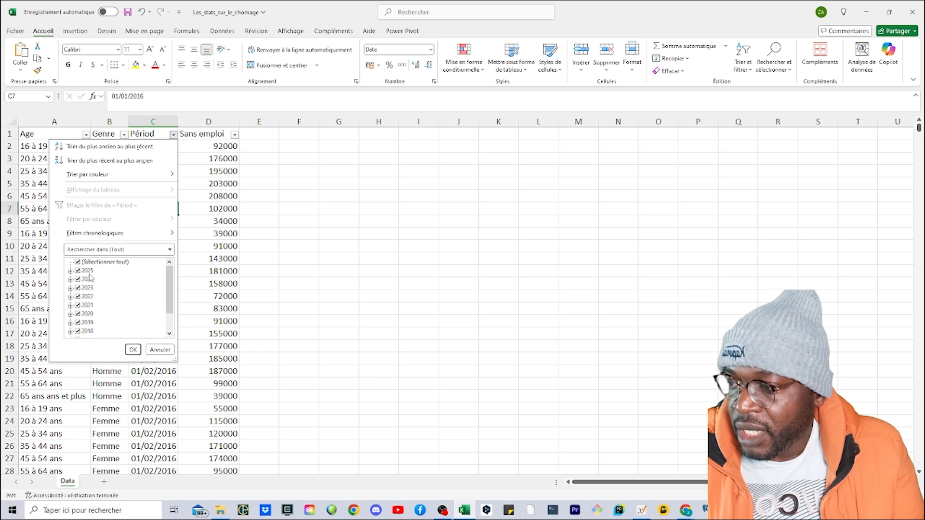
{"action": "left_click", "coordinate": [160, 350]}
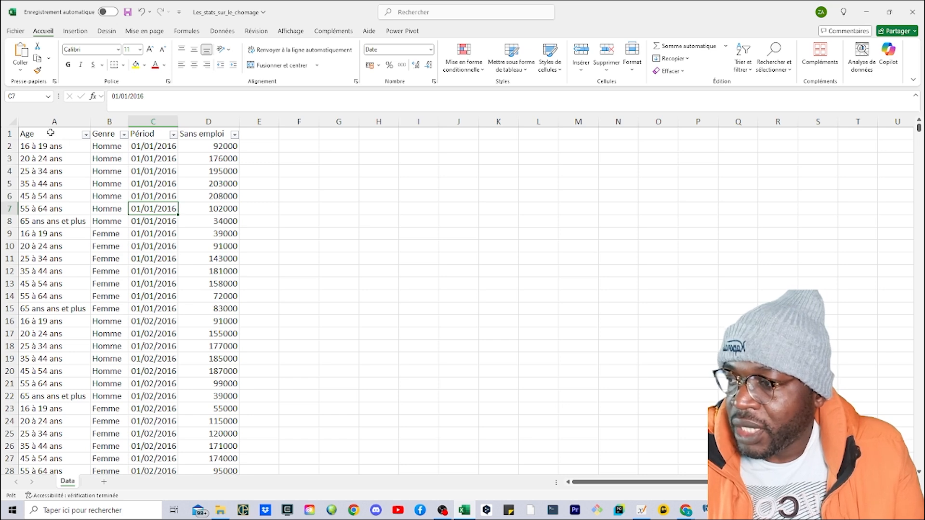
Check how far the data extends by going to the last filled row of the Age column and back to its header.
{"action": "left_click", "coordinate": [60, 149]}
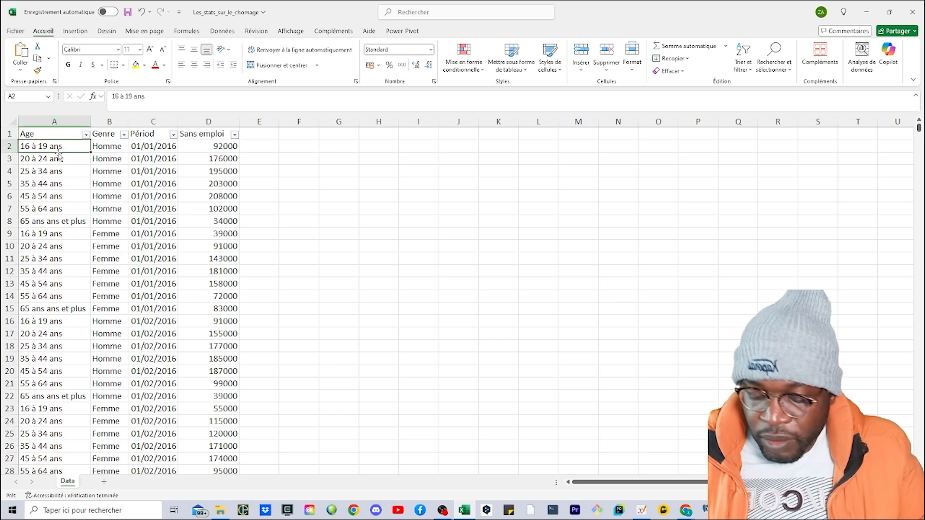
{"action": "key", "text": "ctrl+Down"}
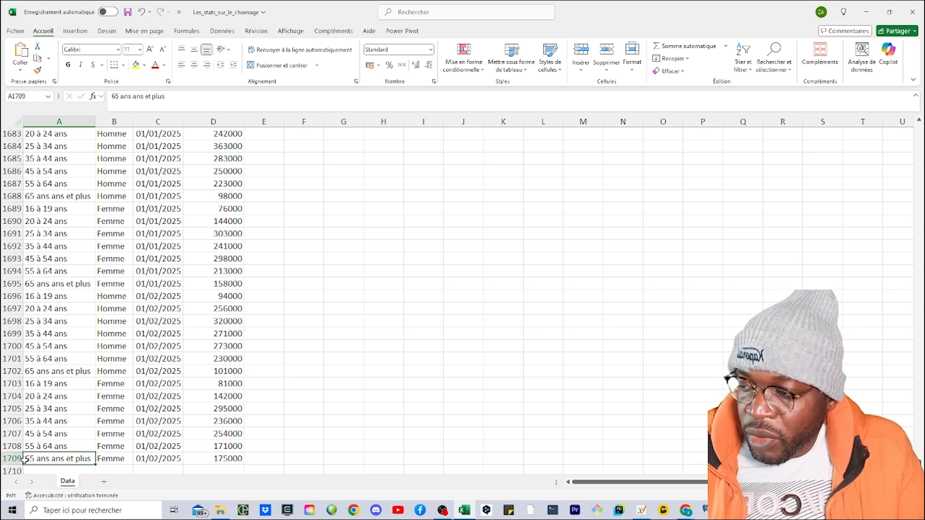
{"action": "key", "text": "ctrl+Up"}
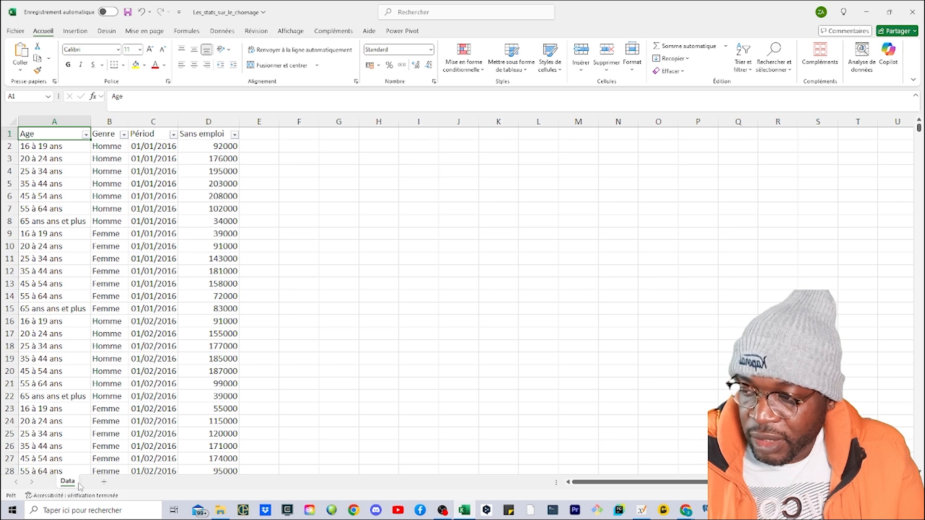
Close the Les_stats_sur_le_chomage workbook without saving and move the Gouv folder window out of the way.
{"action": "left_click", "coordinate": [912, 12]}
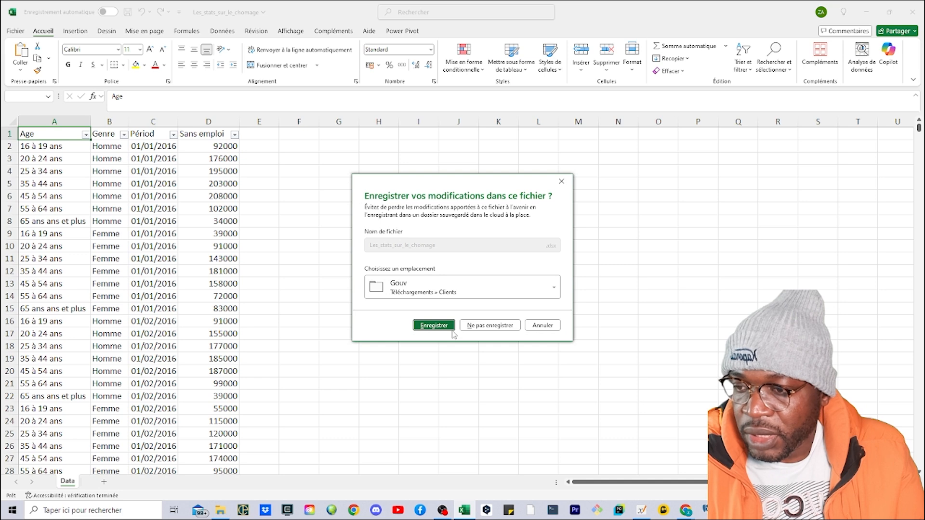
{"action": "left_click", "coordinate": [484, 326]}
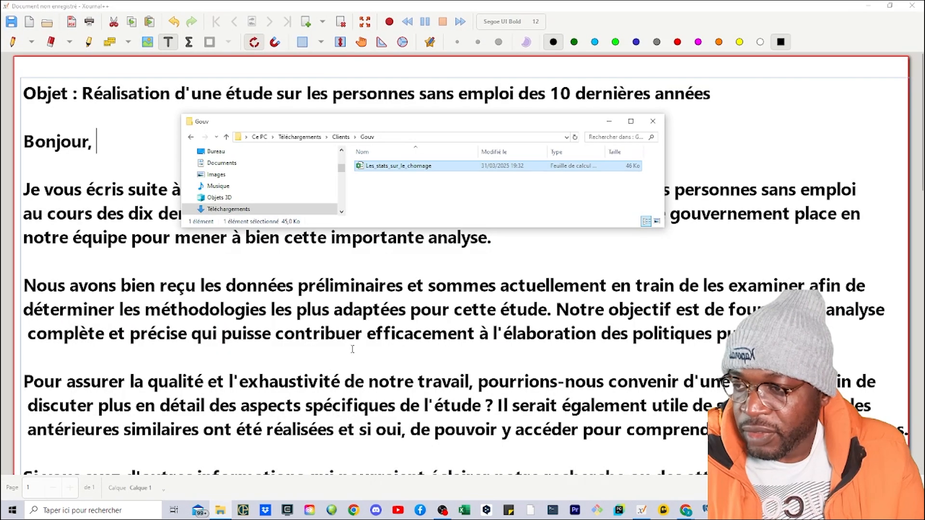
{"action": "left_click_drag", "start_coordinate": [557, 122], "coordinate": [924, 127]}
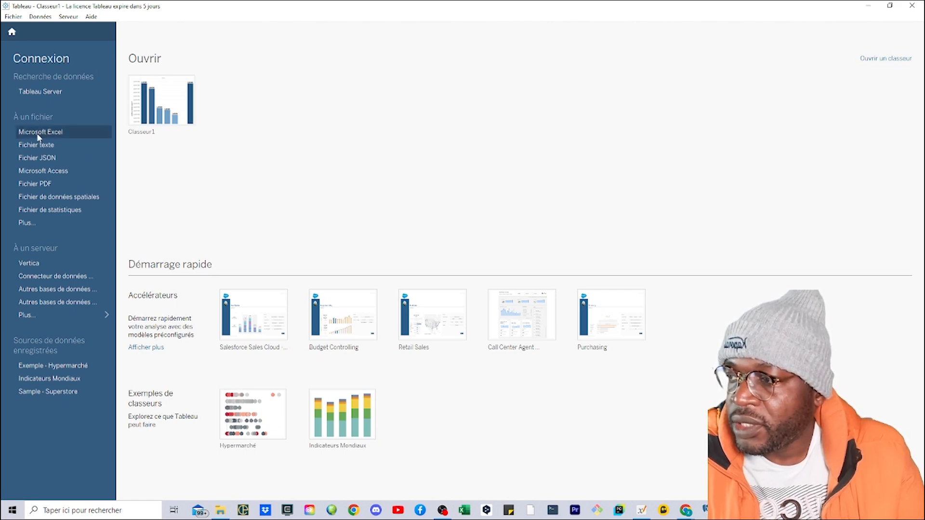
Connect Tableau to the Microsoft Excel file Les_stats_sur_le_chomage from the Gouv folder.
{"action": "left_click", "coordinate": [50, 133]}
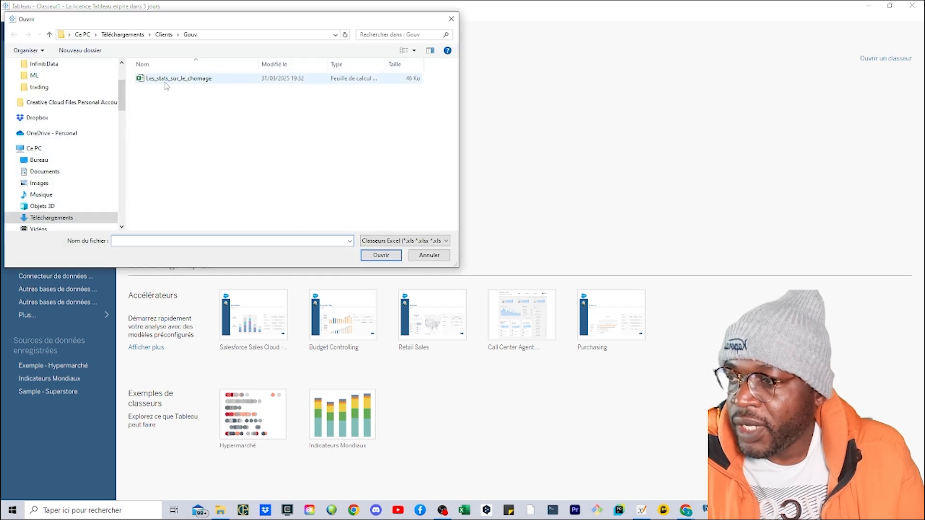
{"action": "left_click", "coordinate": [177, 79]}
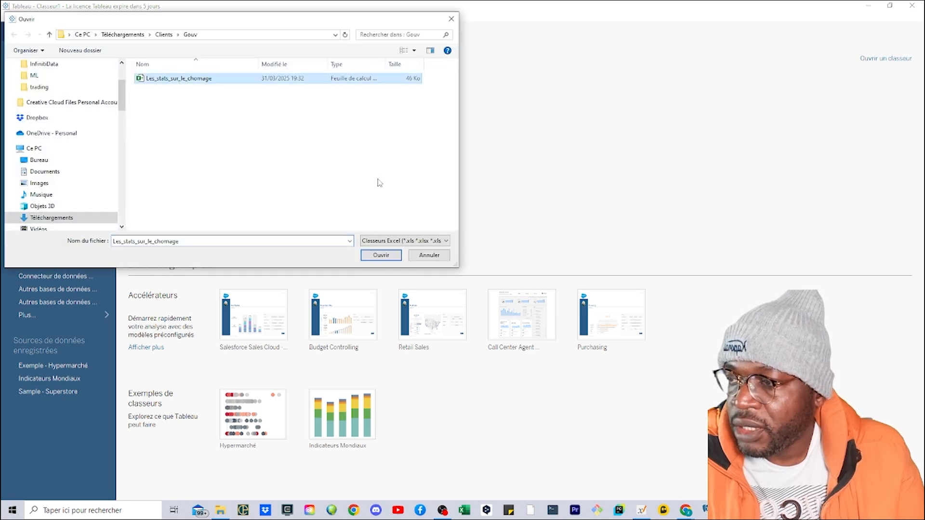
{"action": "left_click", "coordinate": [381, 255]}
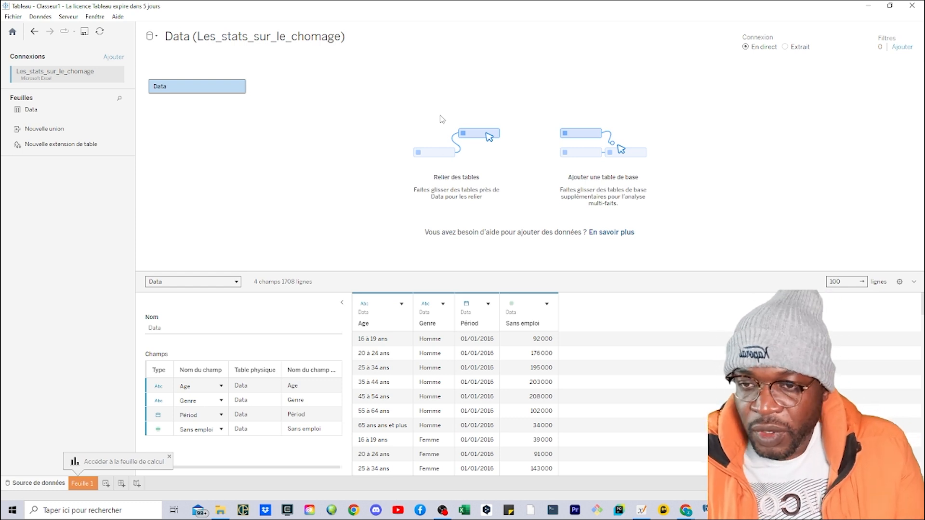
Reopen the Les_stats_sur_le_chomage workbook in Excel to inspect the first Périod date, closing it and returning to the Tableau data source.
{"action": "left_click_drag", "start_coordinate": [924, 178], "coordinate": [357, 111]}
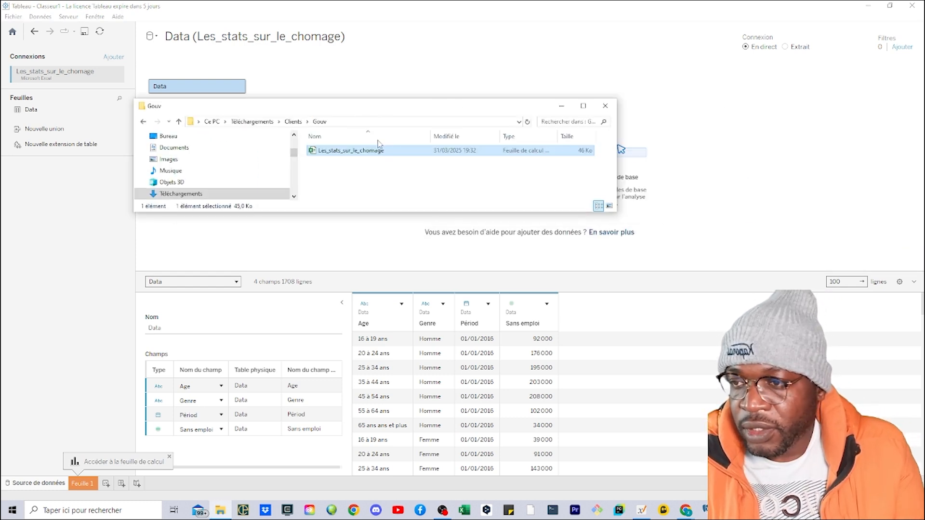
{"action": "double_click", "coordinate": [364, 152]}
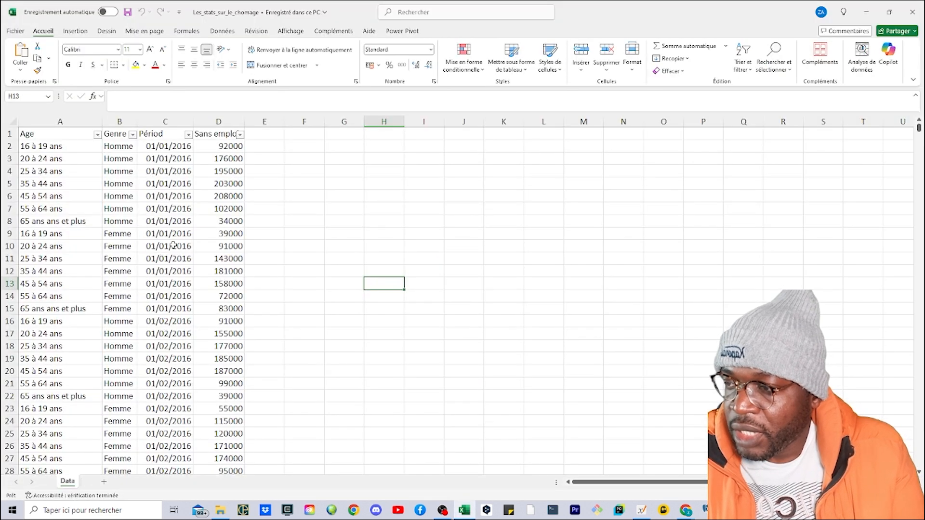
{"action": "left_click", "coordinate": [163, 149]}
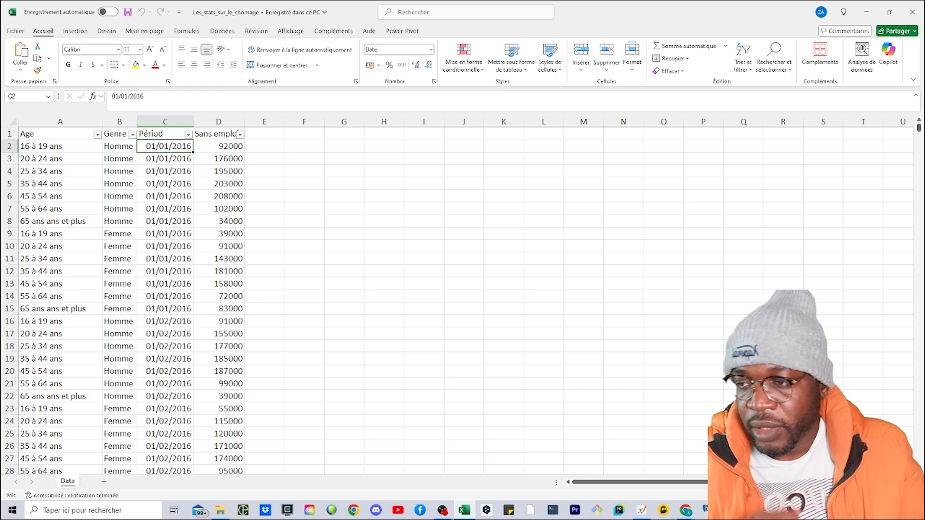
{"action": "left_click", "coordinate": [912, 12]}
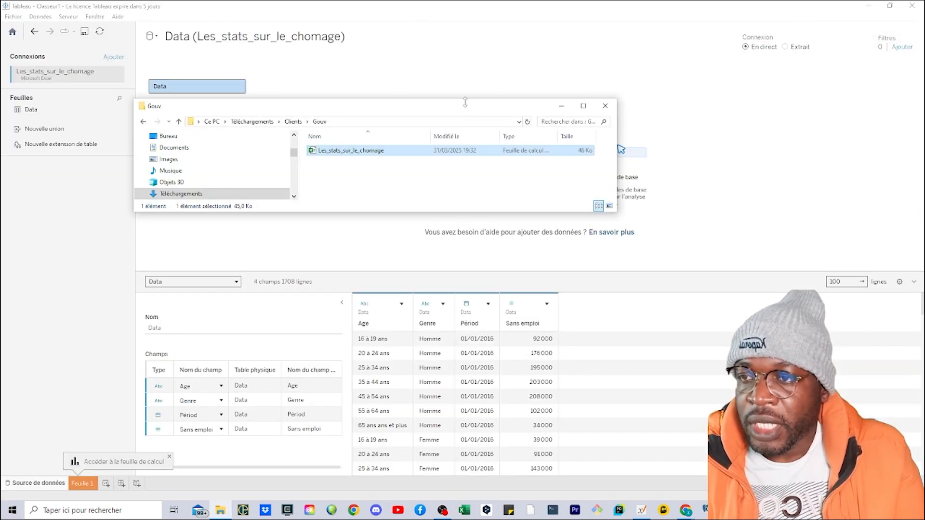
{"action": "left_click_drag", "start_coordinate": [478, 114], "coordinate": [924, 161]}
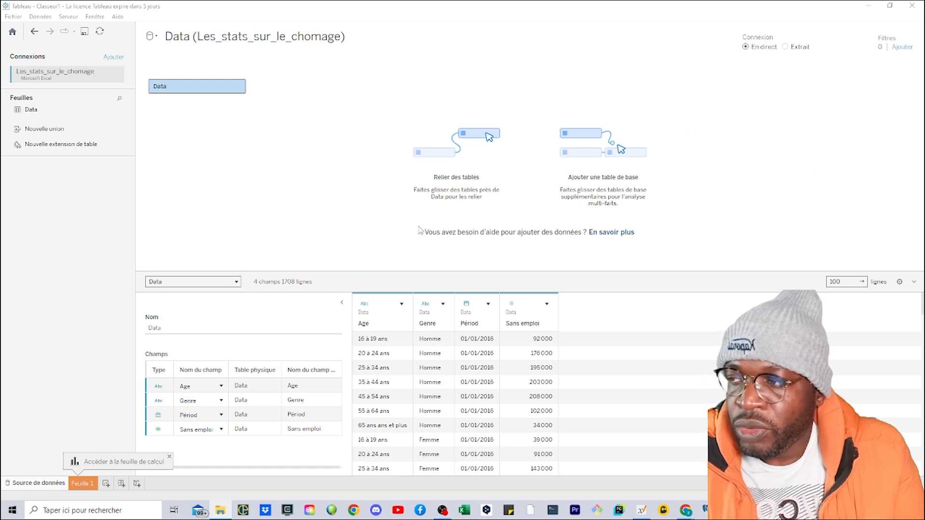
Switch the data source connection to Extrait and return it to En direct.
{"action": "left_click", "coordinate": [785, 46]}
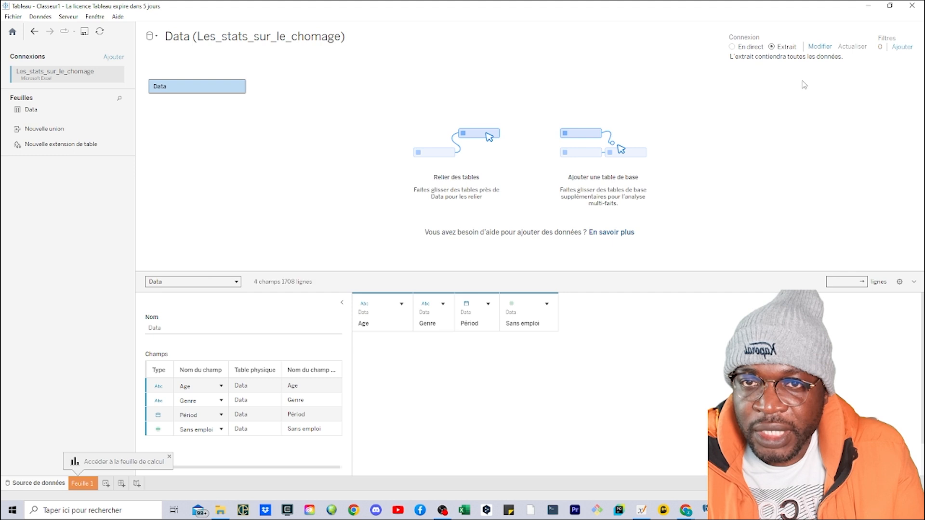
{"action": "left_click", "coordinate": [732, 47]}
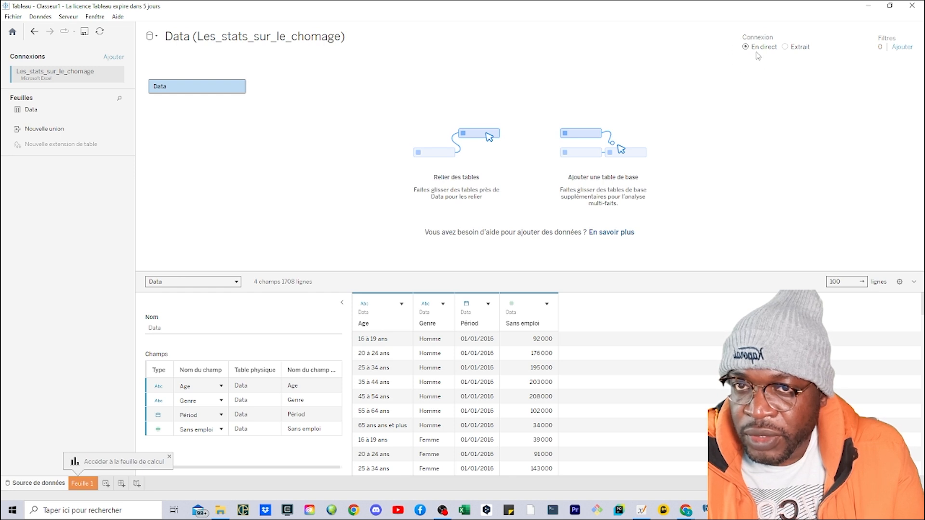
On Feuille 1, extract all the data with the default settings and save it as Data (Les_stats_sur_le_chomage) in the Gouv folder.
{"action": "left_click", "coordinate": [85, 485]}
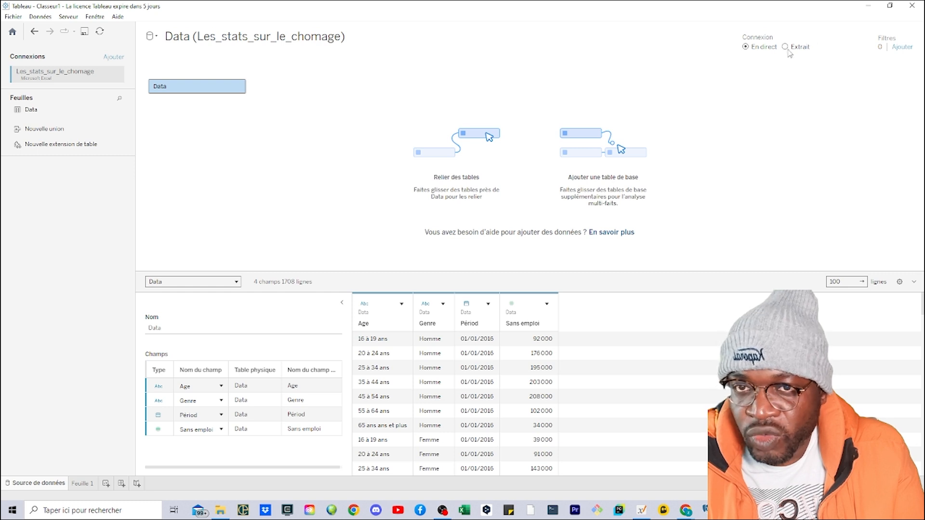
{"action": "left_click", "coordinate": [81, 483]}
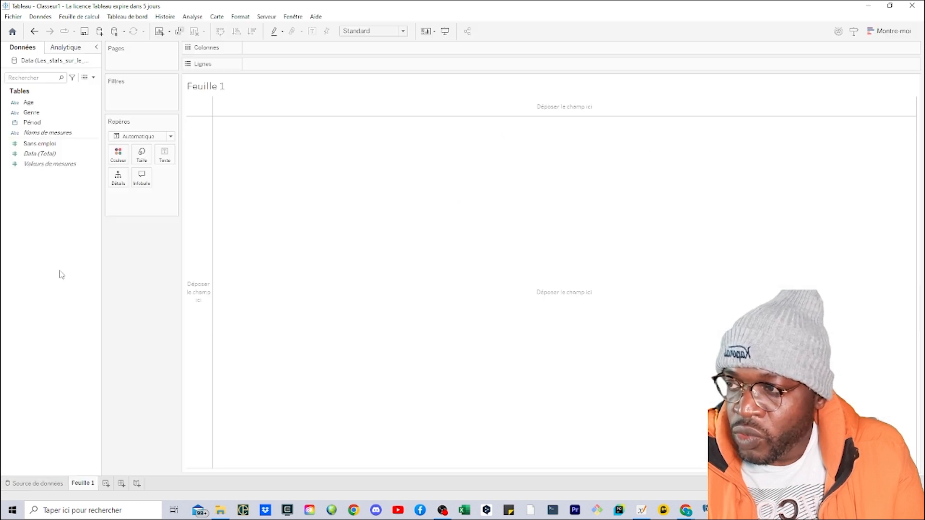
{"action": "right_click", "coordinate": [27, 63]}
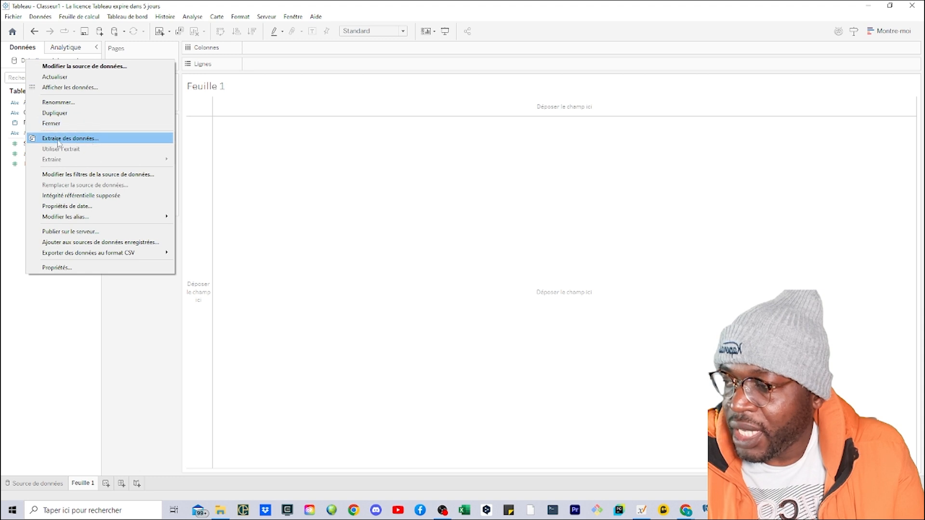
{"action": "left_click", "coordinate": [89, 140]}
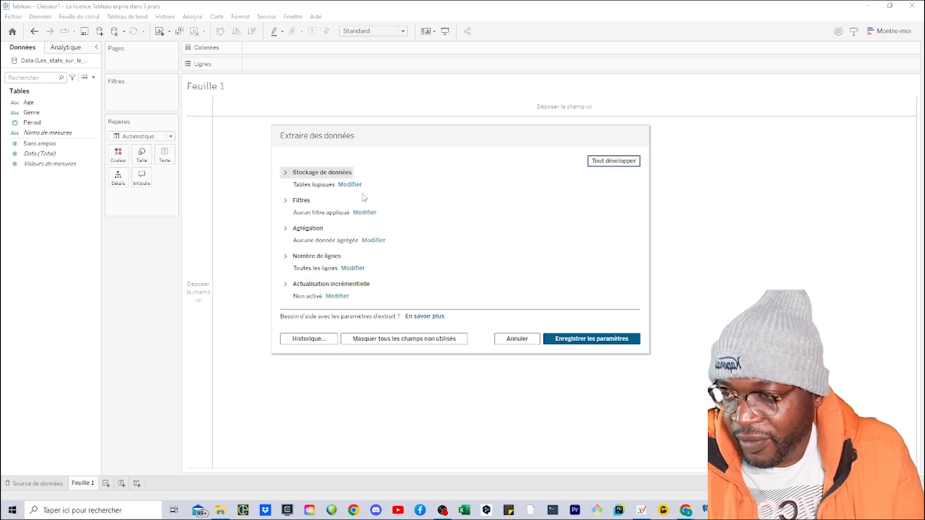
{"action": "left_click", "coordinate": [596, 341]}
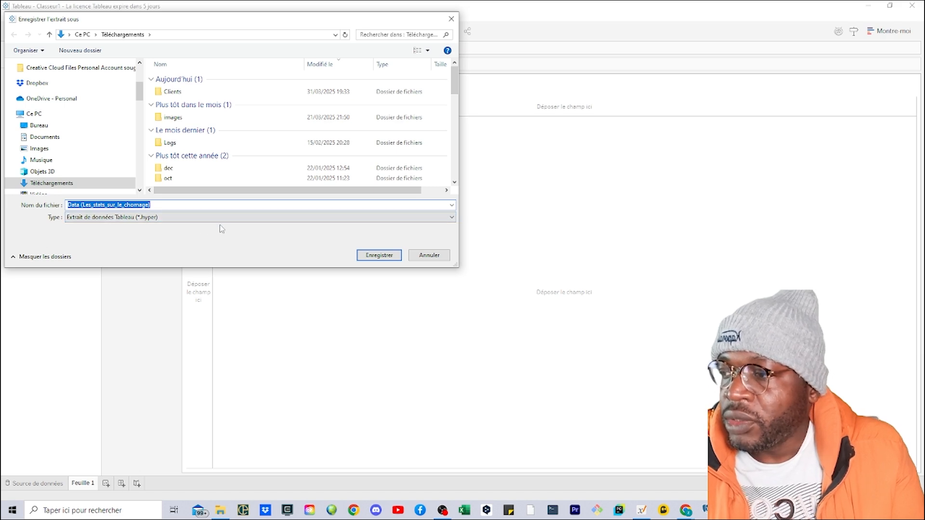
{"action": "left_click", "coordinate": [379, 256]}
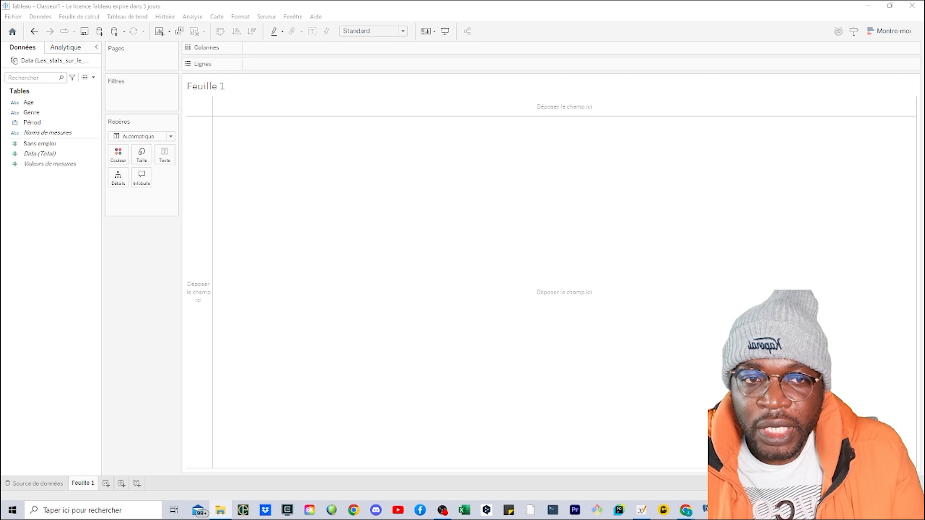
Check the Gouv folder for the saved Tableau extract and move its window out of the way.
{"action": "left_click", "coordinate": [708, 510]}
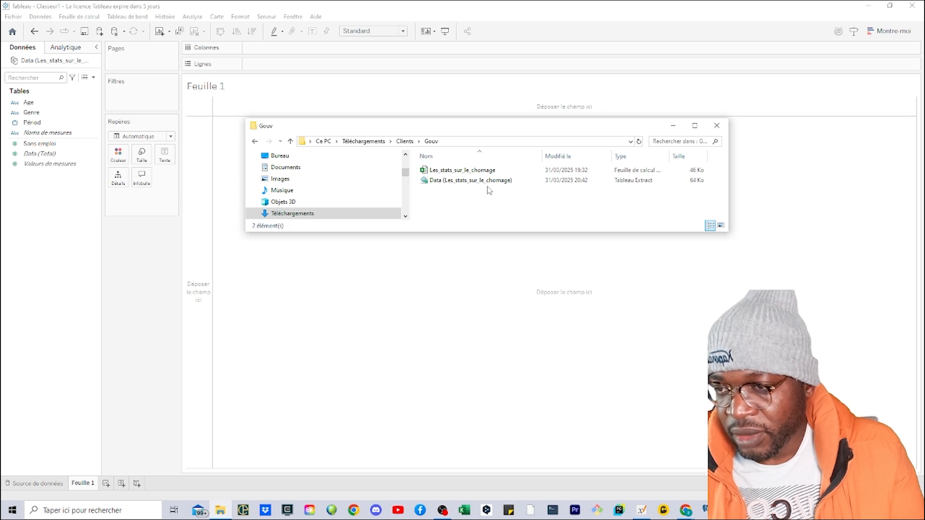
{"action": "left_click_drag", "start_coordinate": [508, 130], "coordinate": [924, 144]}
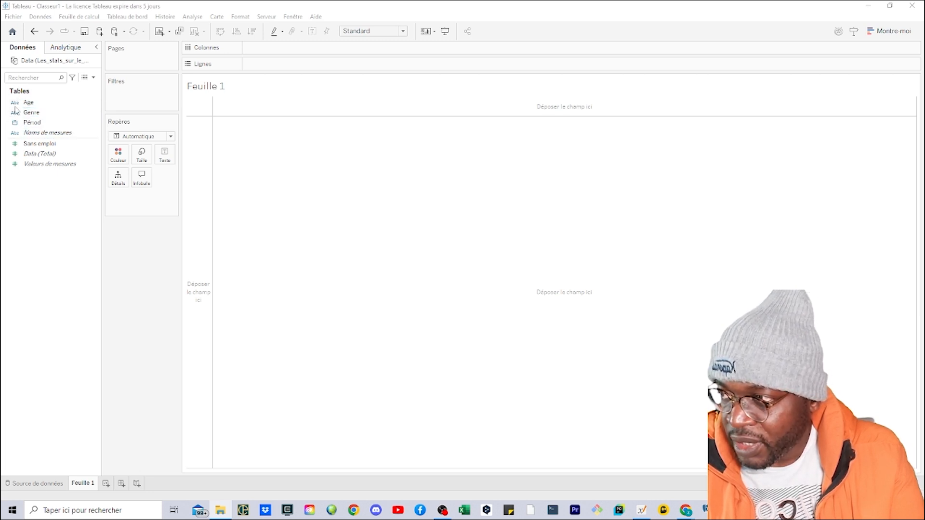
Examine the dimension and measure fields and their data types, compare them with the data source preview, and return to Feuille 1.
{"action": "left_click", "coordinate": [15, 133]}
{"action": "left_click", "coordinate": [69, 123]}
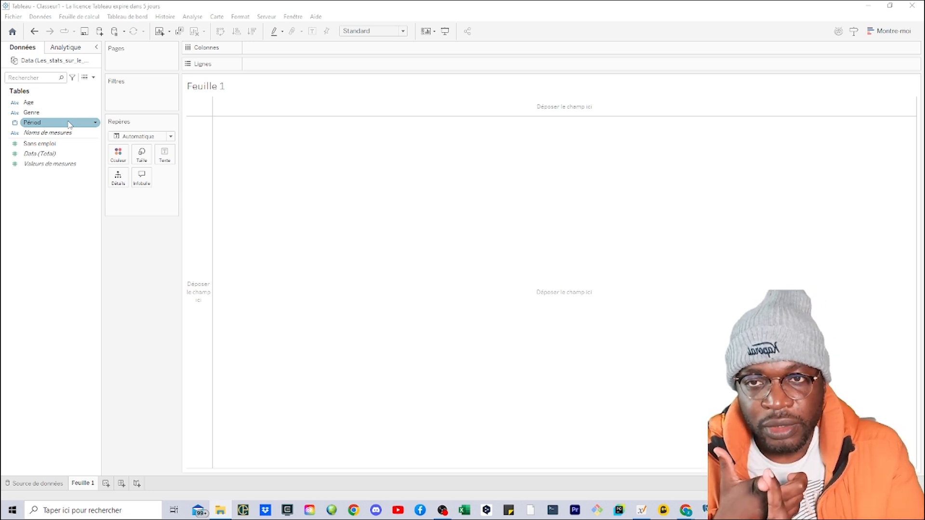
{"action": "left_click", "coordinate": [50, 103]}
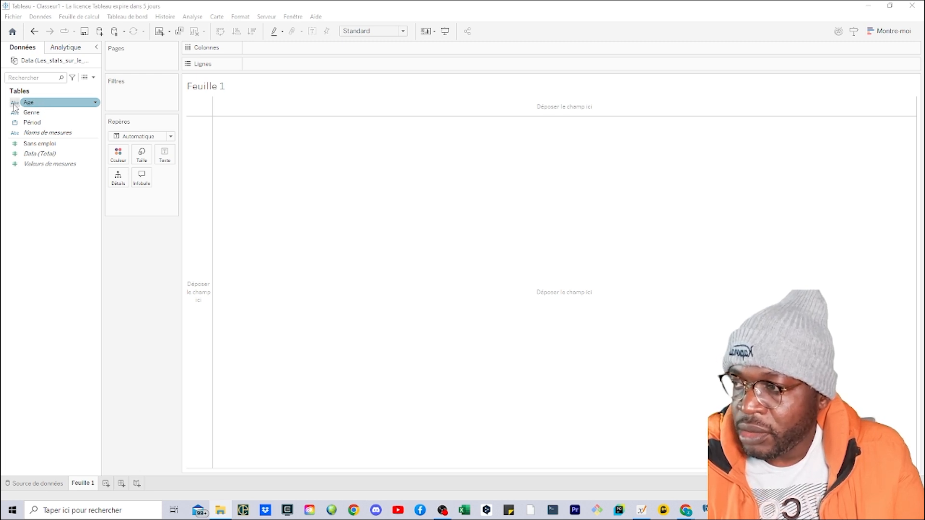
{"action": "left_click", "coordinate": [19, 123]}
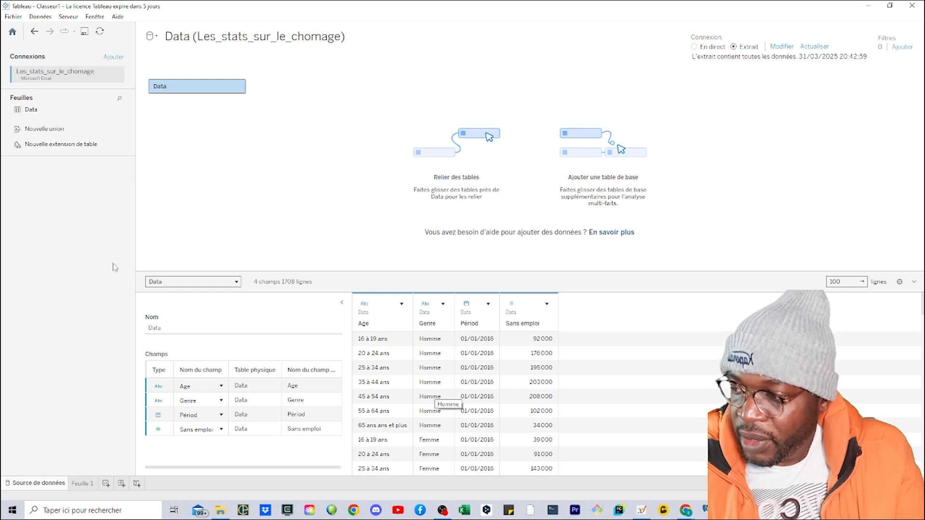
{"action": "left_click", "coordinate": [89, 484]}
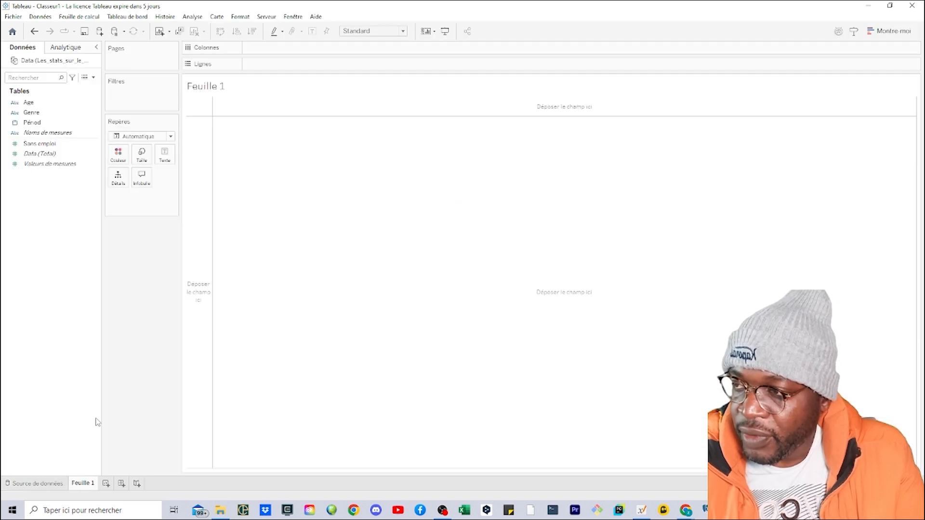
{"action": "left_click", "coordinate": [46, 163]}
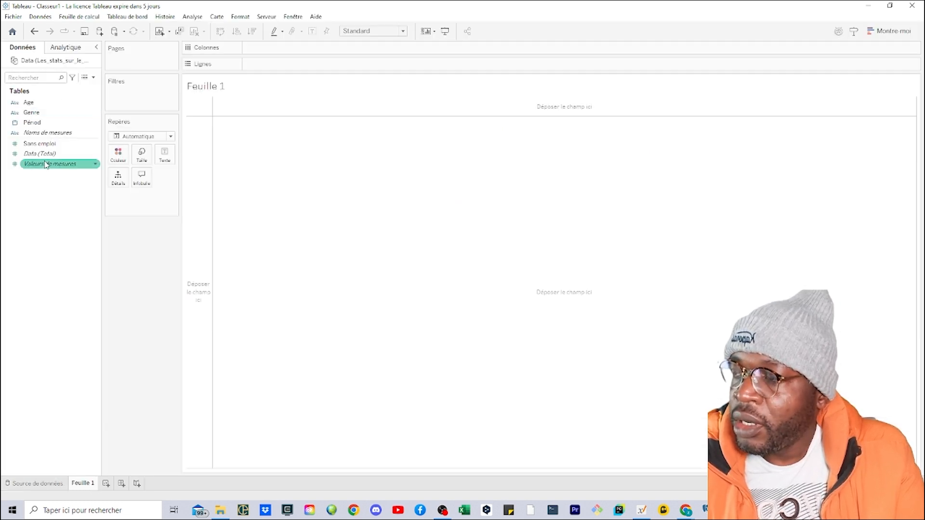
{"action": "left_click", "coordinate": [32, 112]}
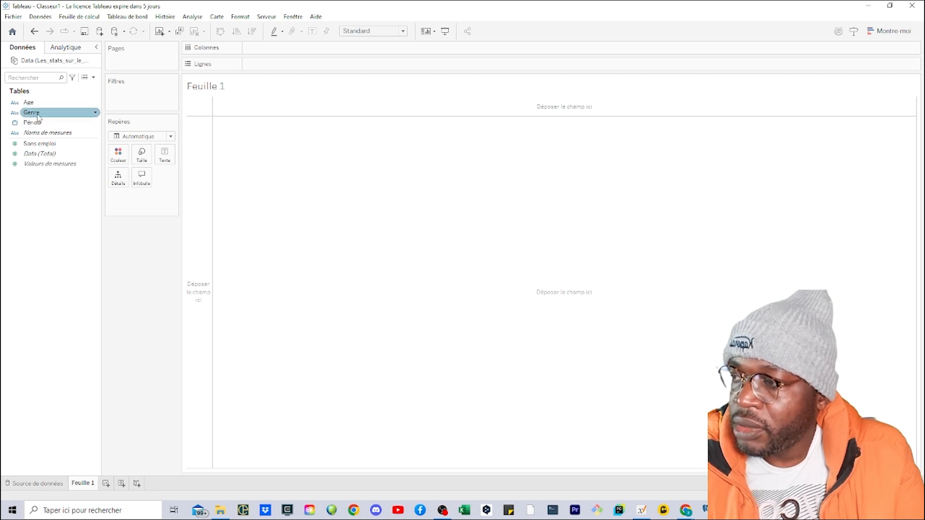
Build a line chart with Périod by year on Columns and the sum of Sans emploi on Rows.
{"action": "left_click", "coordinate": [41, 123]}
{"action": "left_click_drag", "start_coordinate": [42, 124], "coordinate": [292, 54]}
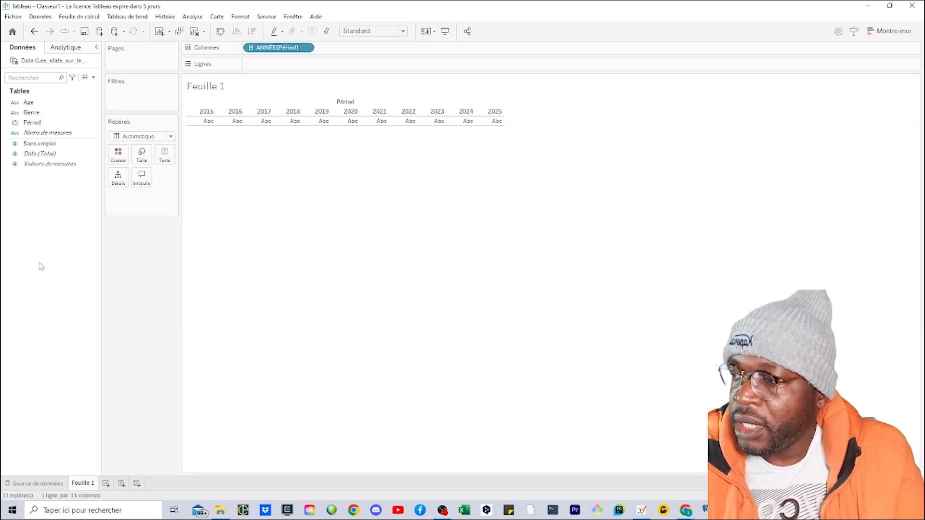
{"action": "left_click", "coordinate": [43, 154]}
{"action": "left_click", "coordinate": [40, 146]}
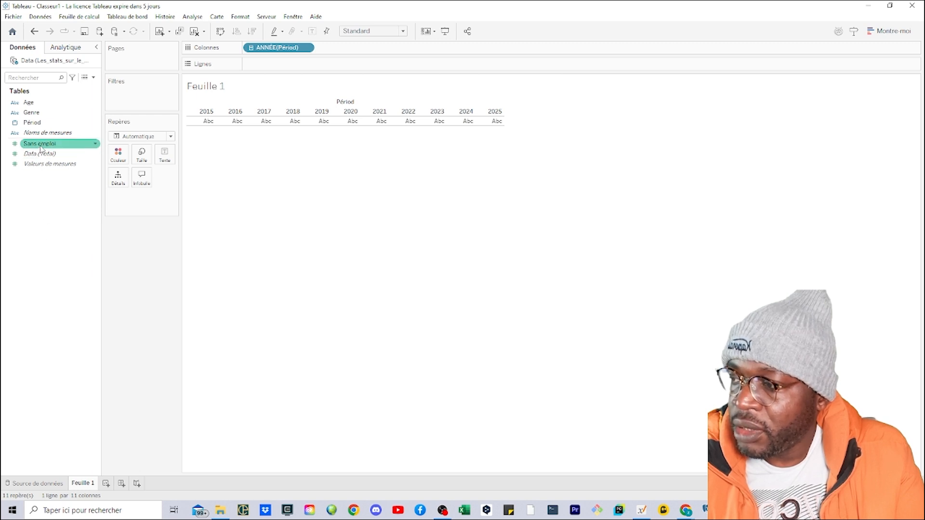
{"action": "left_click_drag", "start_coordinate": [44, 147], "coordinate": [270, 68]}
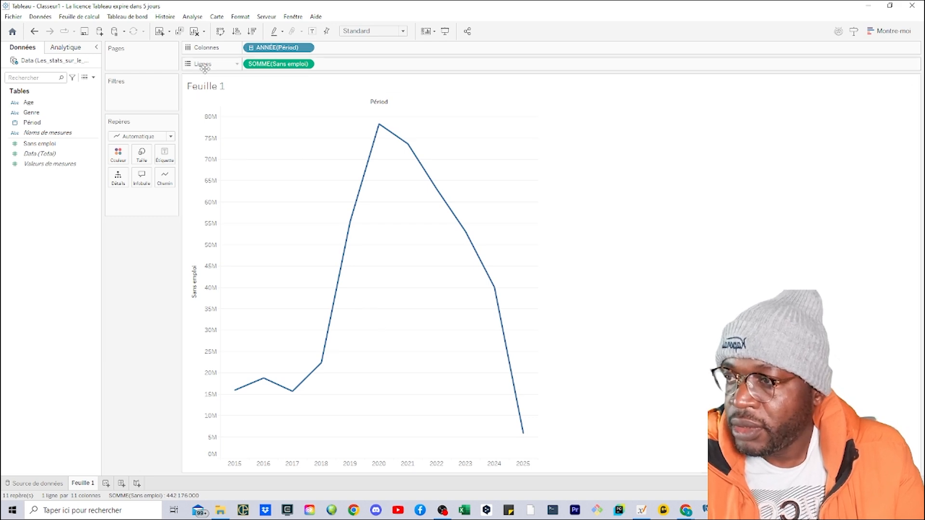
Inspect the formula behind the Périod year field on Columns and close it without changes.
{"action": "double_click", "coordinate": [289, 48]}
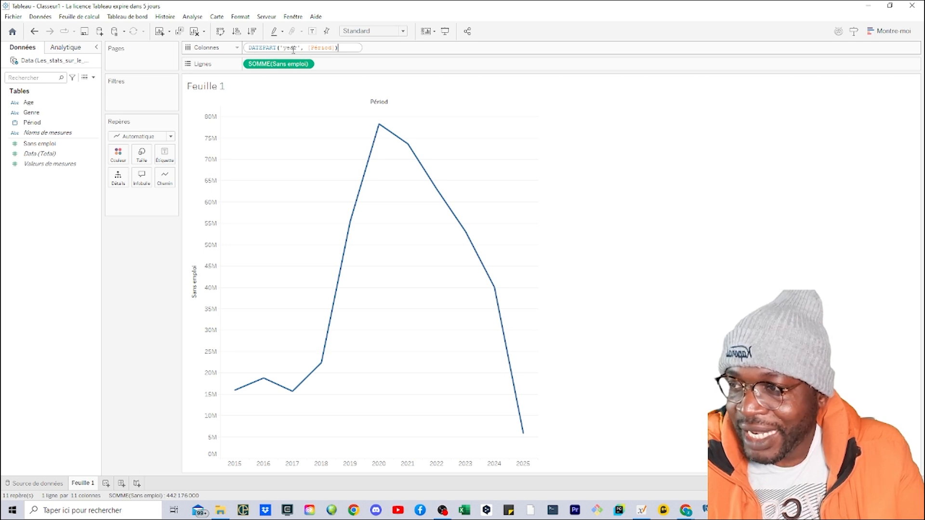
{"action": "left_click", "coordinate": [50, 144]}
{"action": "left_click", "coordinate": [43, 124]}
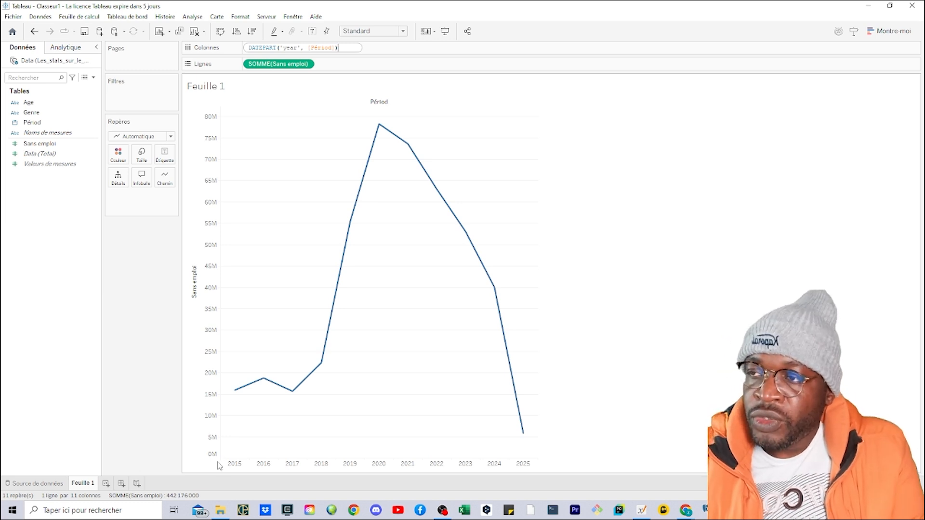
{"action": "mouse_move", "coordinate": [298, 391]}
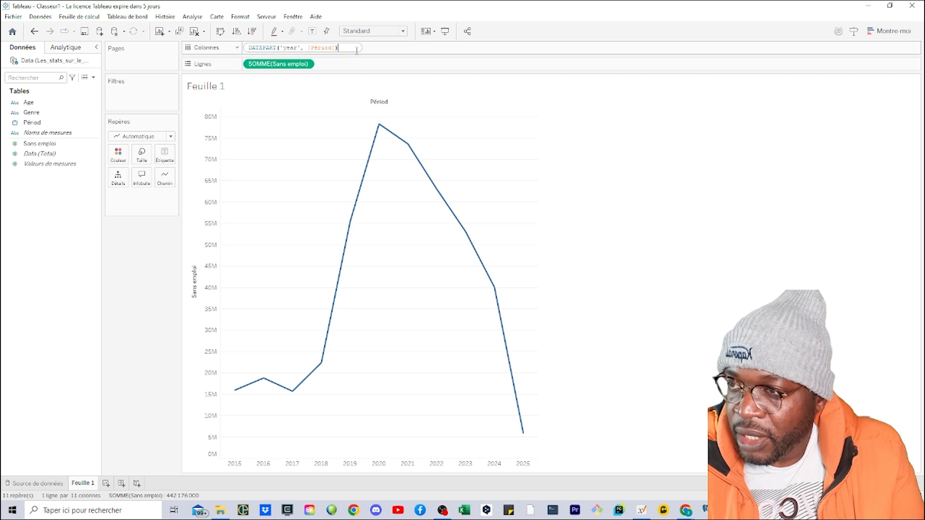
{"action": "key", "text": "Return"}
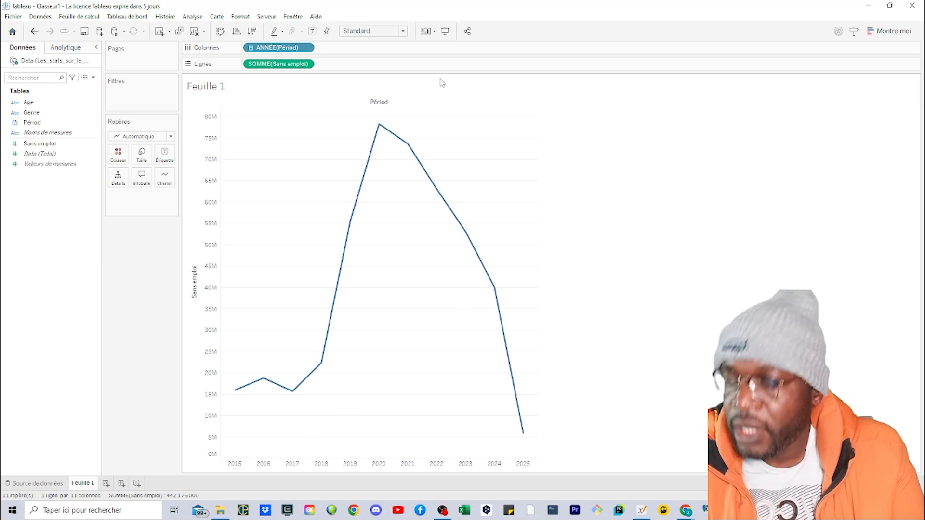
Review the available date levels and the discrete and continuous options for Périod on Columns, leaving them as they are.
{"action": "left_click", "coordinate": [306, 49]}
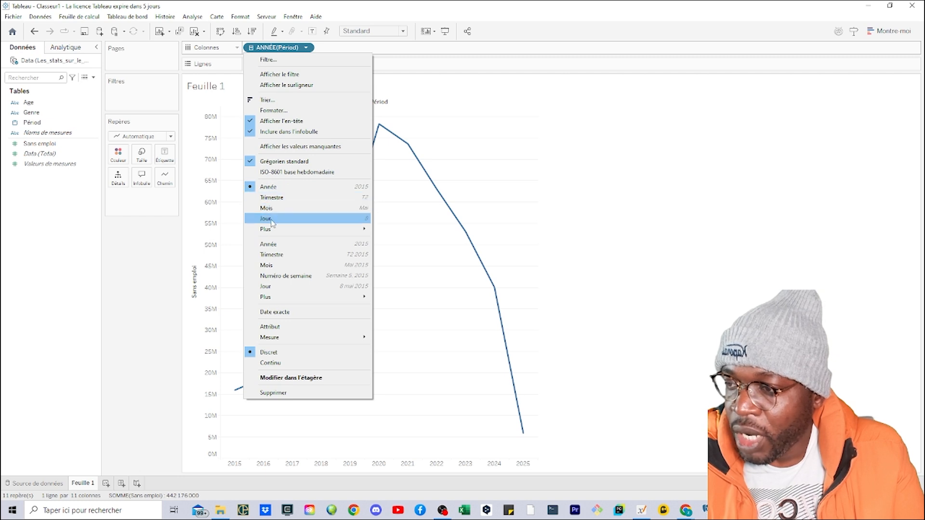
{"action": "mouse_move", "coordinate": [276, 230]}
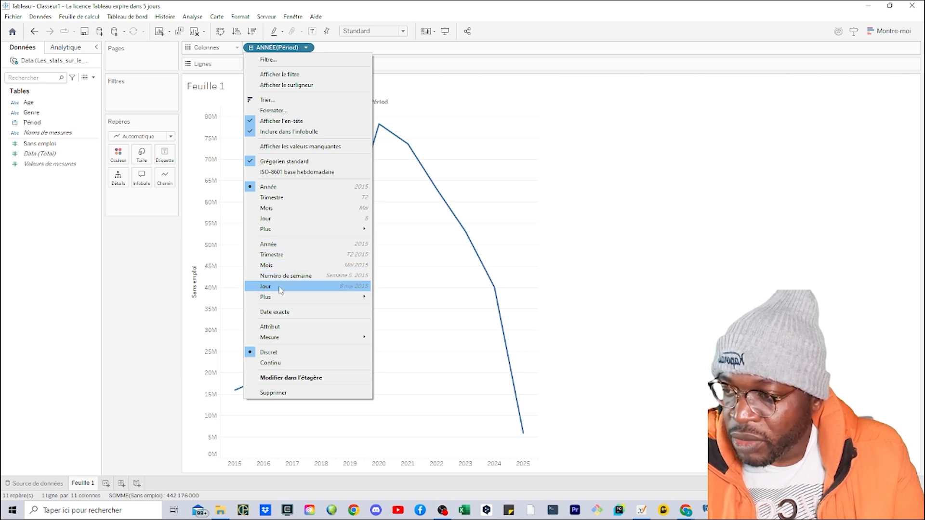
{"action": "mouse_move", "coordinate": [326, 299]}
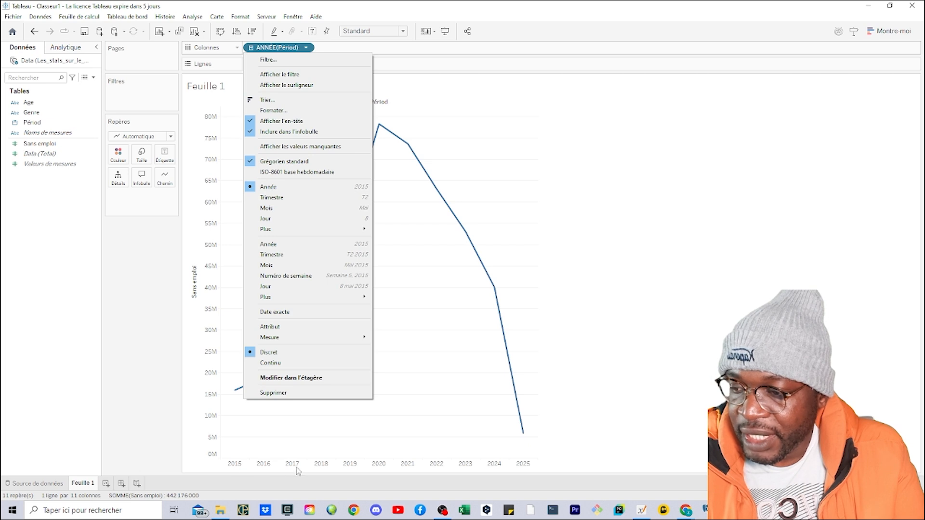
{"action": "left_click", "coordinate": [524, 464]}
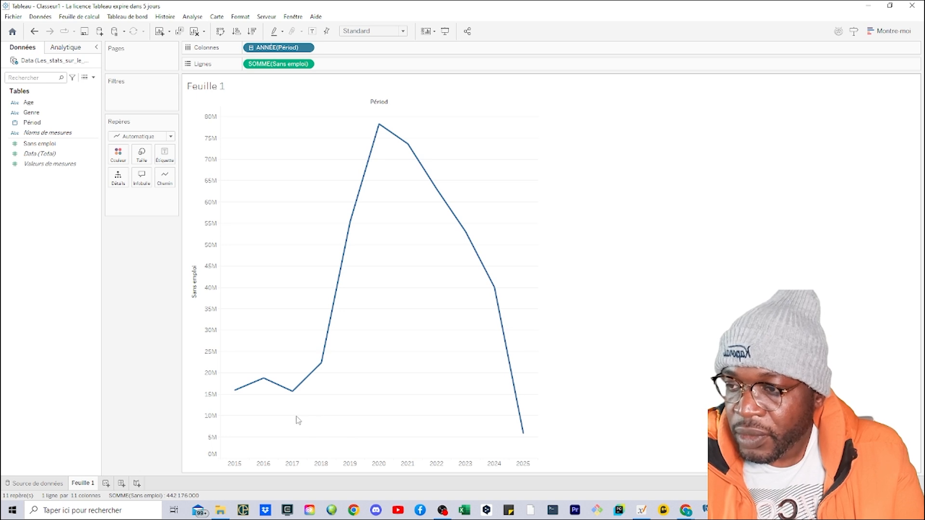
Compare the continuous and discrete Année versions of Périod on Columns by alternating between them twice, ending on the discrete one.
{"action": "left_click", "coordinate": [307, 49]}
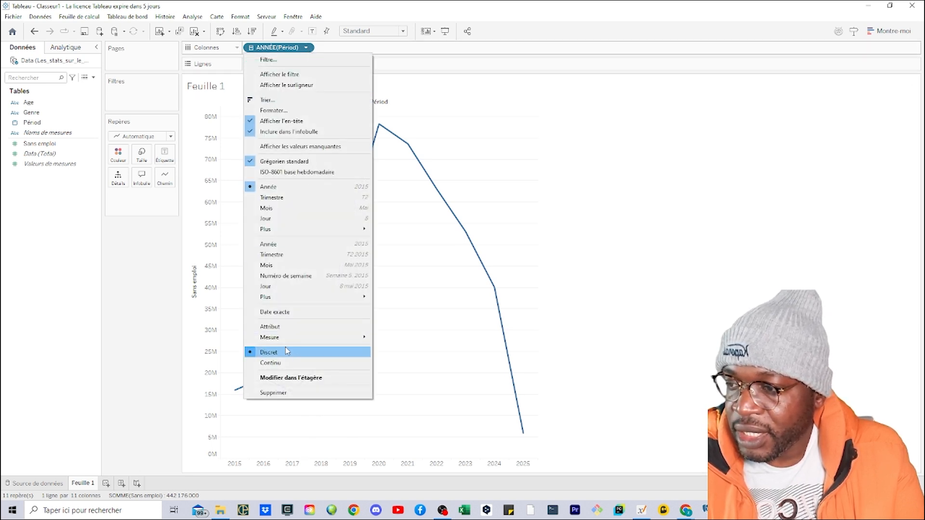
{"action": "left_click", "coordinate": [269, 245]}
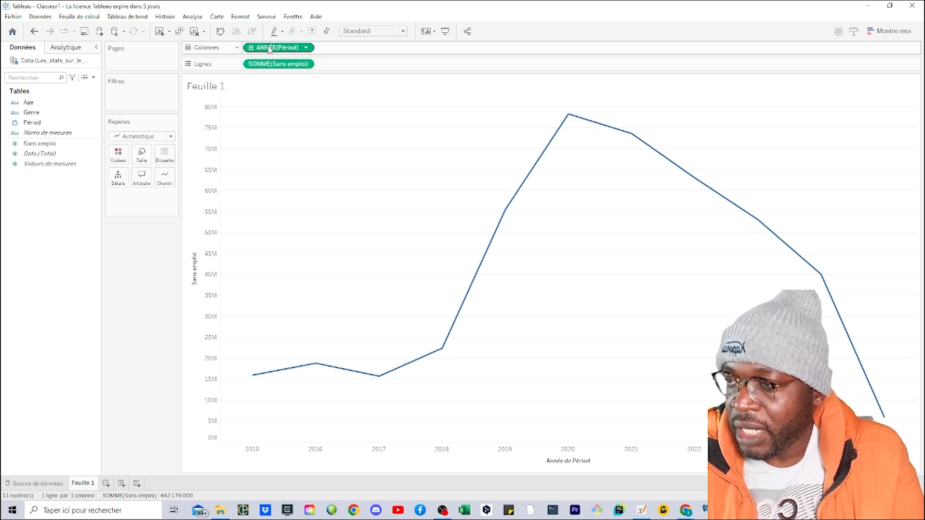
{"action": "left_click", "coordinate": [306, 48]}
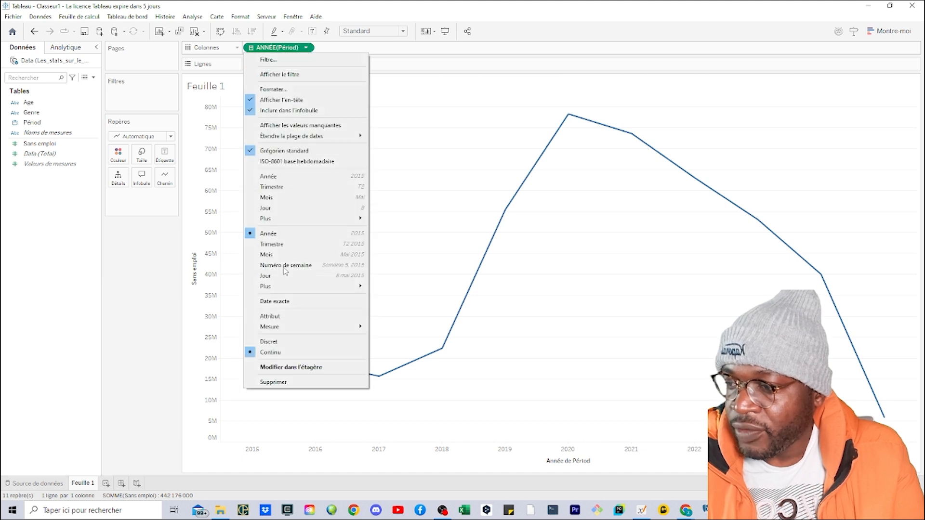
{"action": "left_click", "coordinate": [263, 181]}
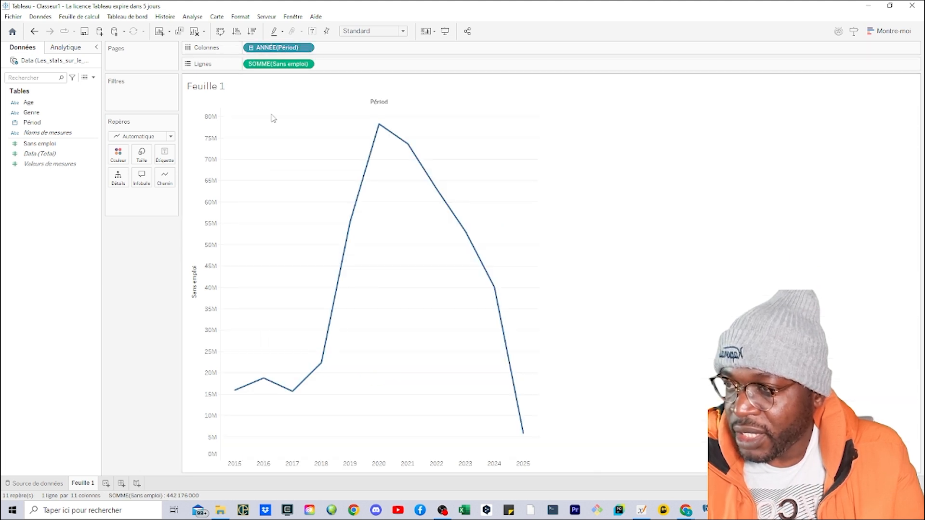
{"action": "left_click", "coordinate": [307, 48]}
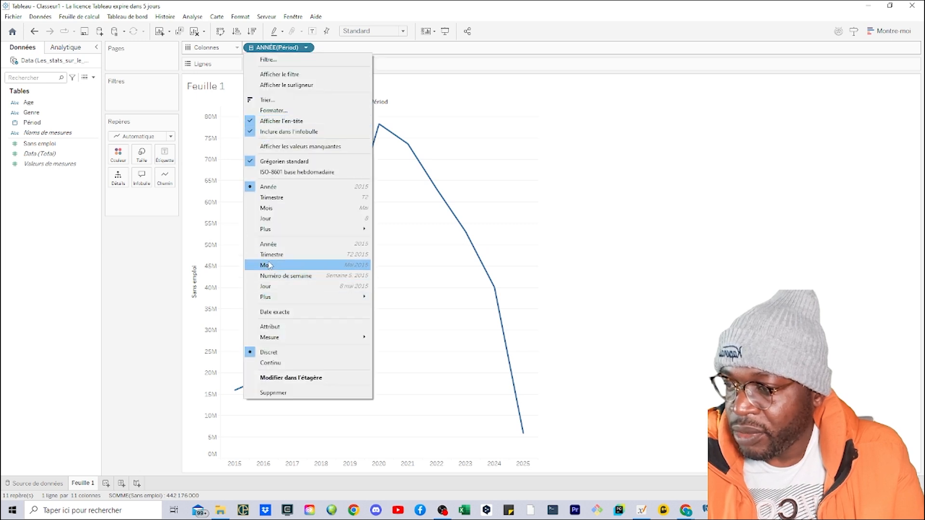
{"action": "left_click", "coordinate": [268, 244]}
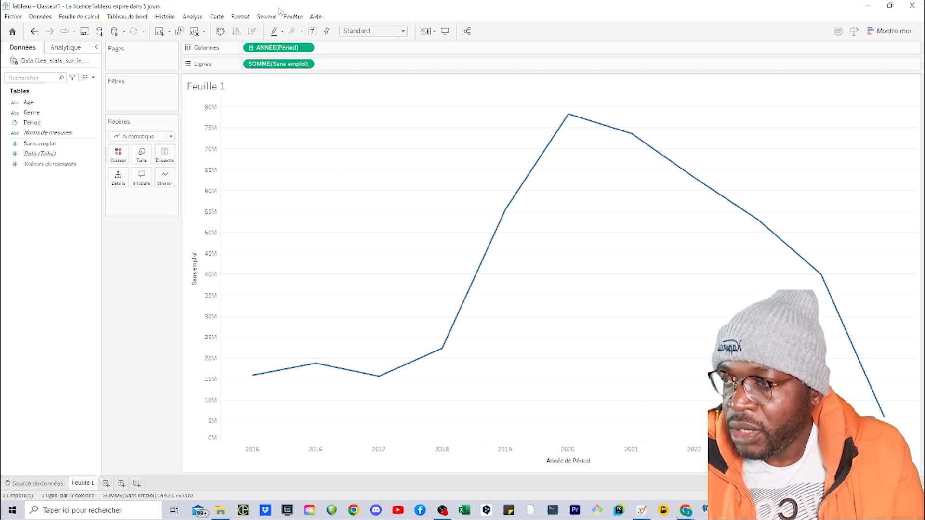
{"action": "left_click", "coordinate": [305, 47]}
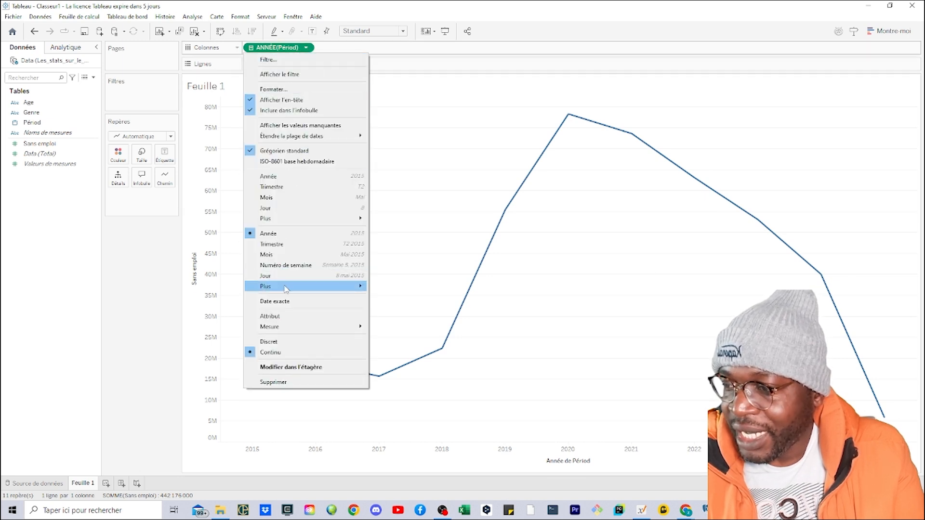
{"action": "left_click", "coordinate": [268, 177]}
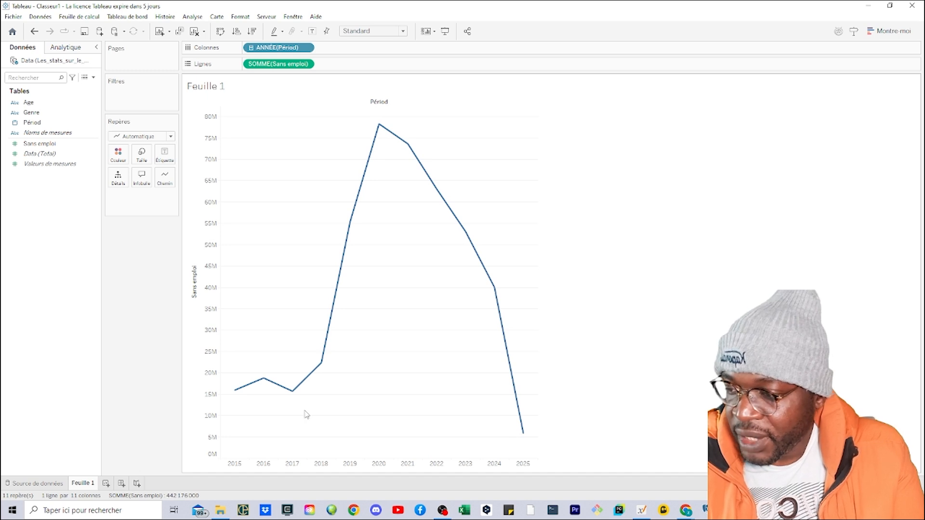
Switch Périod on Columns from year to the discrete Mois level and inspect its formula without changing it.
{"action": "mouse_move", "coordinate": [236, 394]}
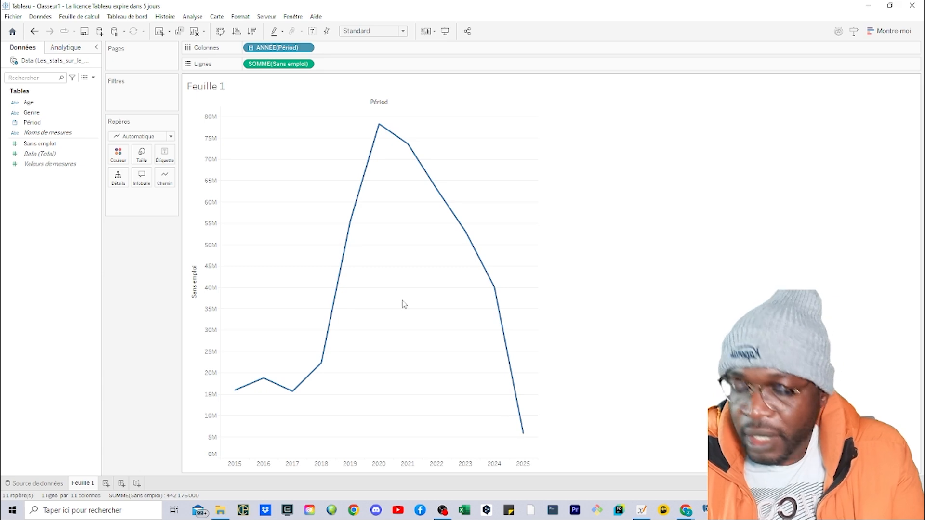
{"action": "left_click", "coordinate": [306, 48]}
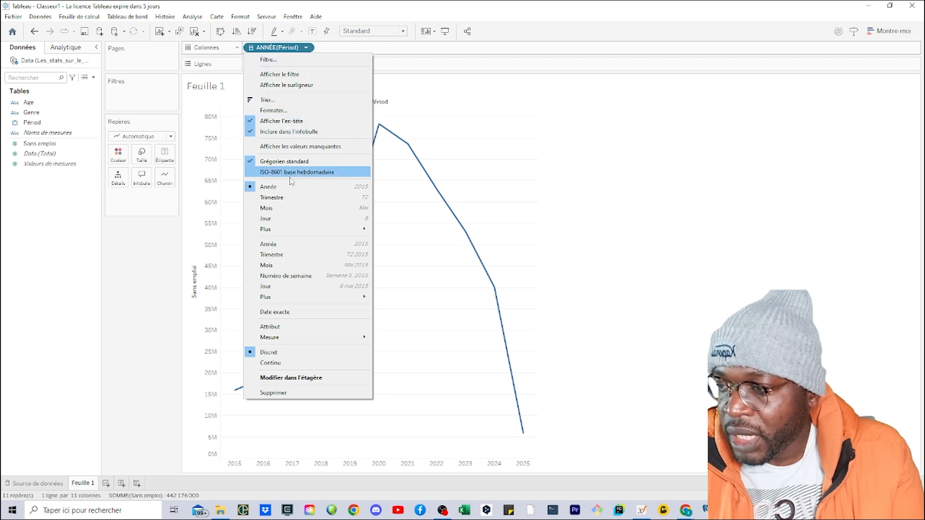
{"action": "left_click", "coordinate": [283, 209]}
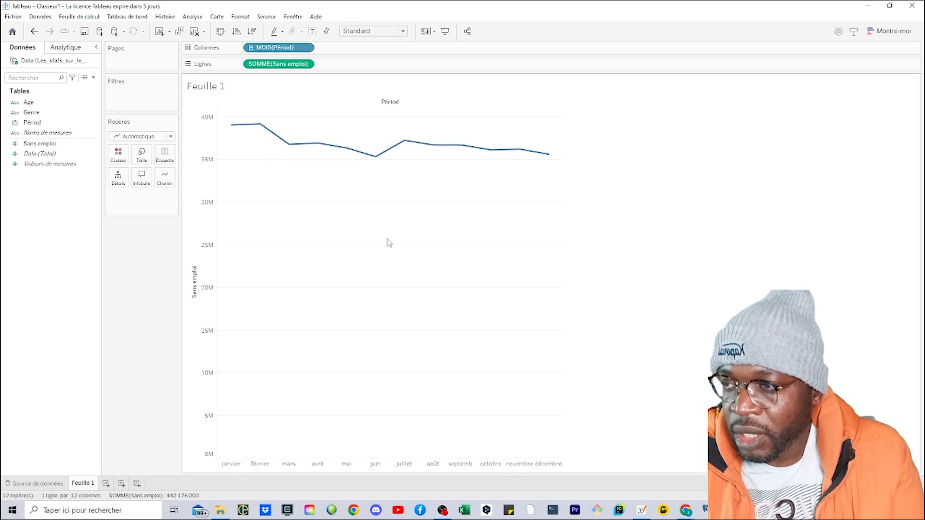
{"action": "double_click", "coordinate": [275, 47]}
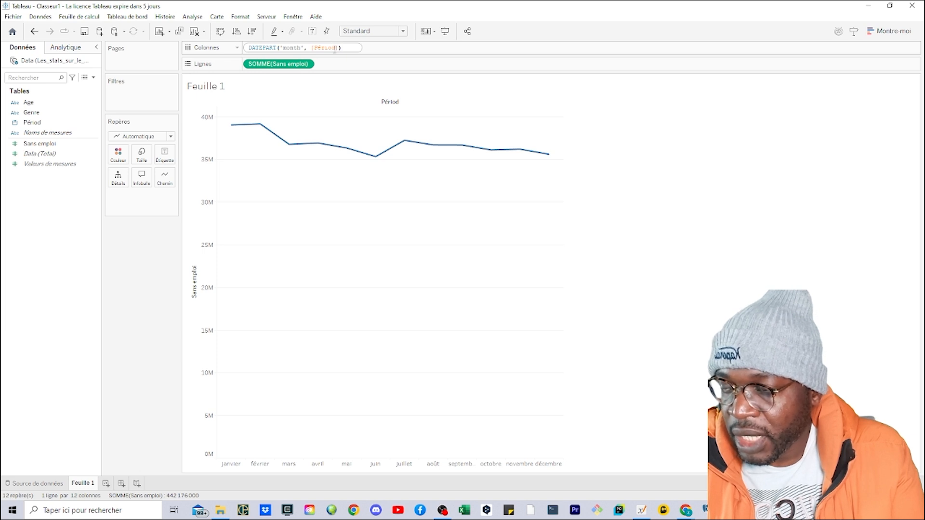
{"action": "mouse_move", "coordinate": [293, 145]}
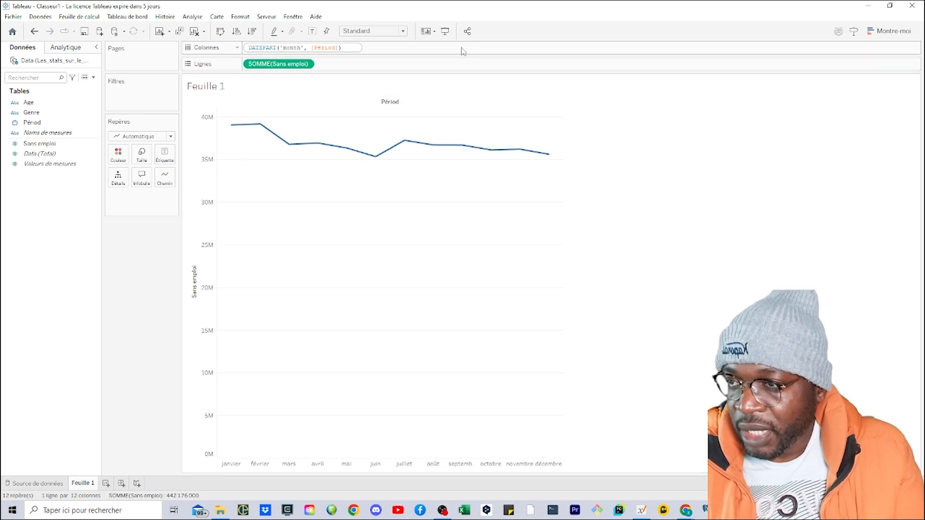
{"action": "key", "text": "Return"}
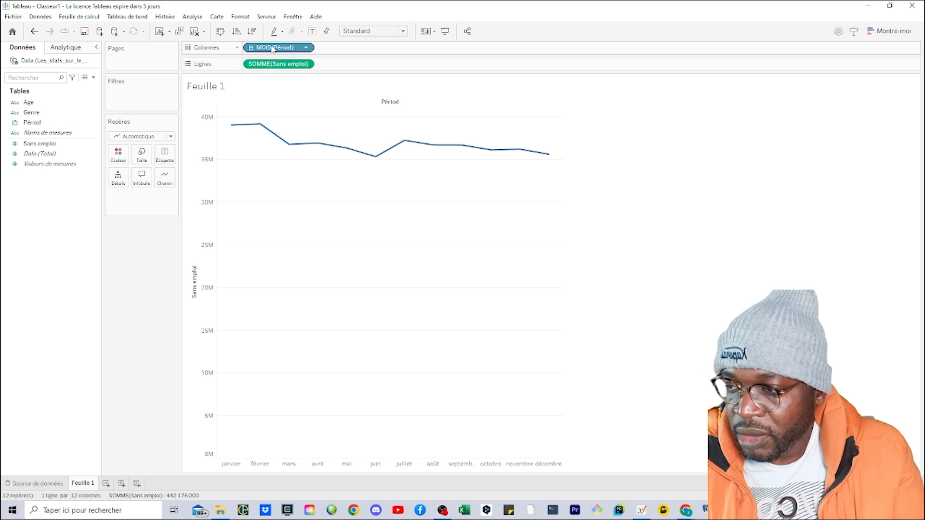
Set Périod on Columns to the continuous Mois level and examine the May 2015 point on the line.
{"action": "mouse_move", "coordinate": [452, 152]}
{"action": "mouse_move", "coordinate": [546, 159]}
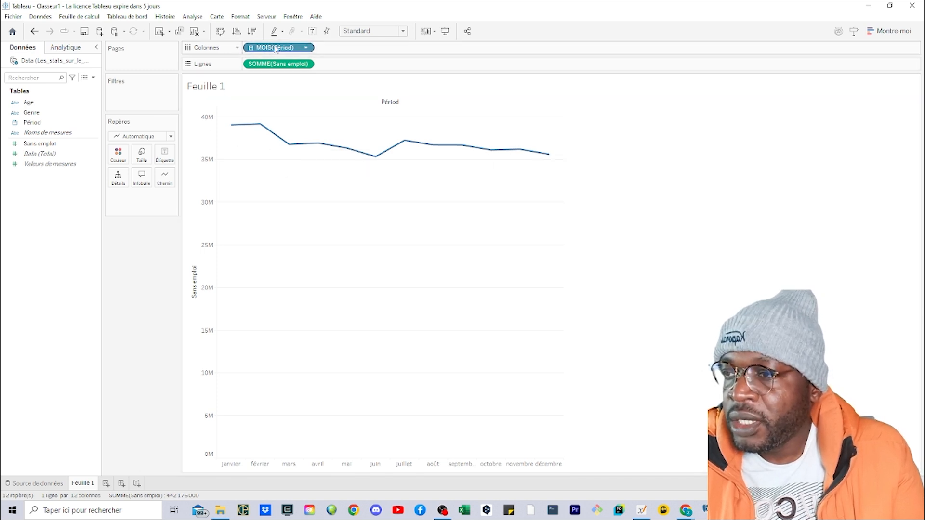
{"action": "left_click", "coordinate": [306, 48]}
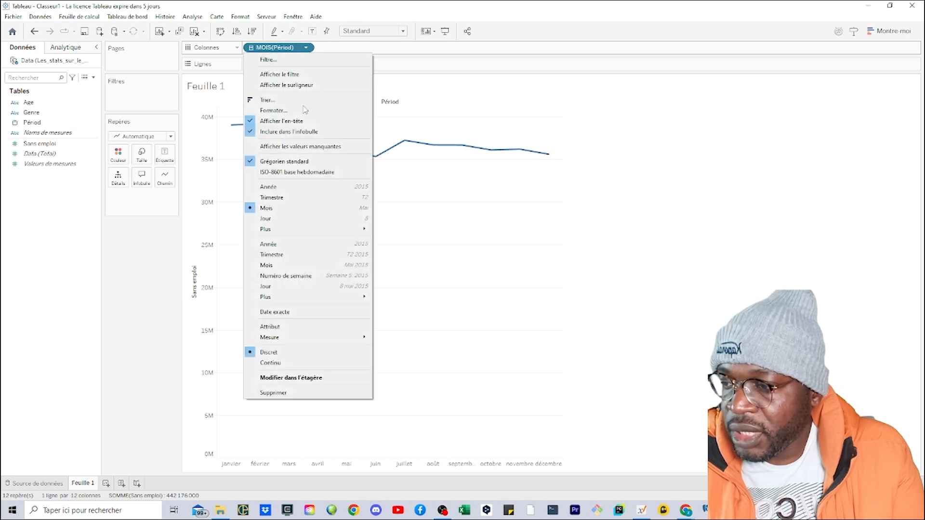
{"action": "left_click", "coordinate": [276, 266]}
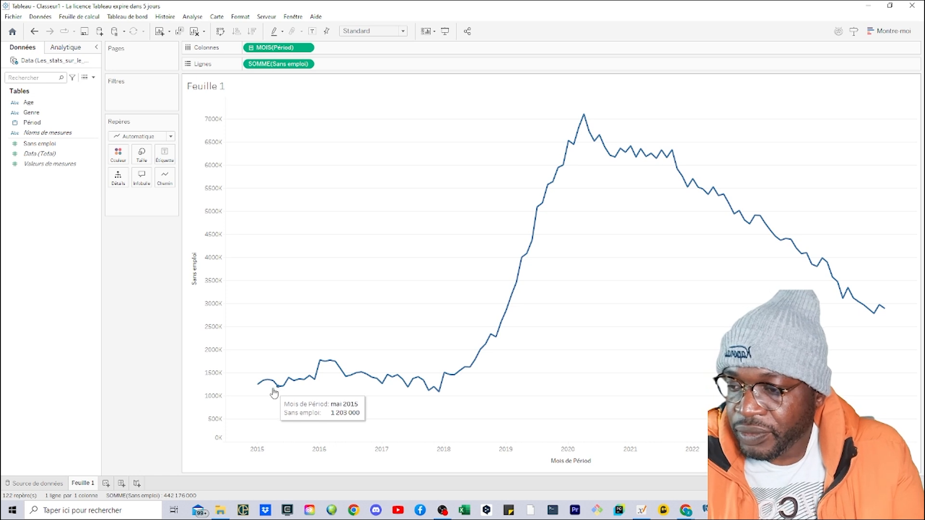
{"action": "mouse_move", "coordinate": [273, 382]}
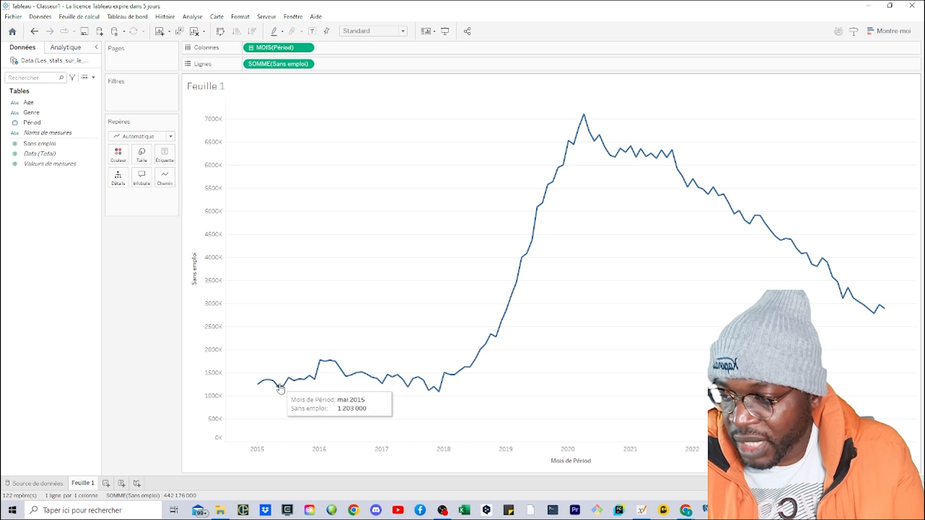
Show markers on all data points of the line through the mark colour effects.
{"action": "left_click", "coordinate": [118, 155]}
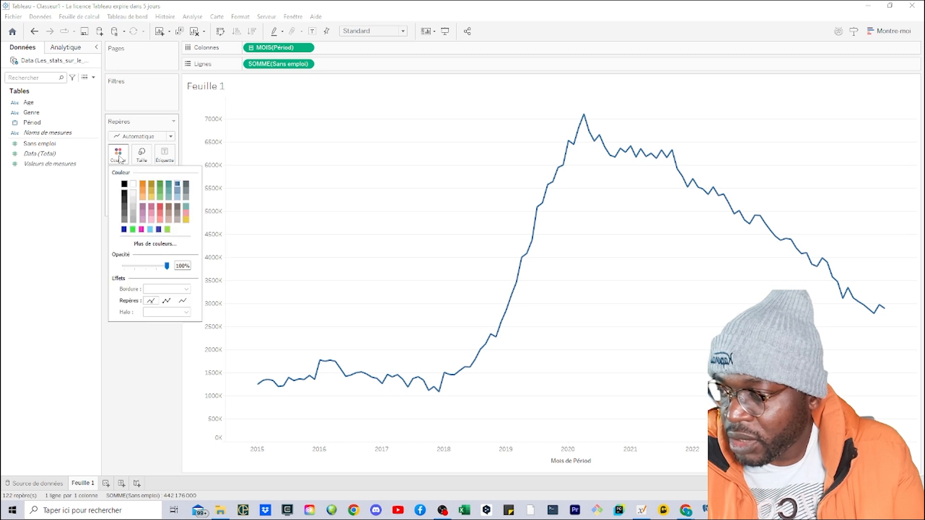
{"action": "left_click", "coordinate": [169, 302]}
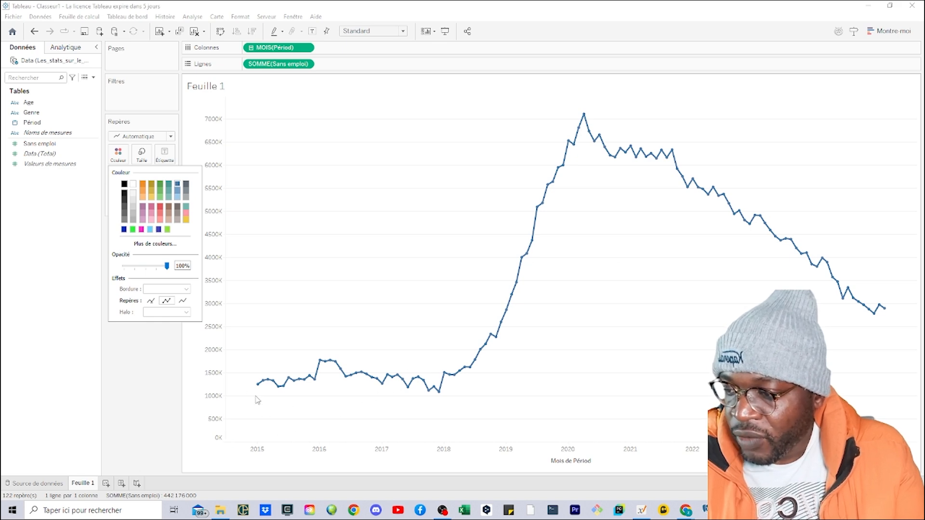
{"action": "mouse_move", "coordinate": [258, 392]}
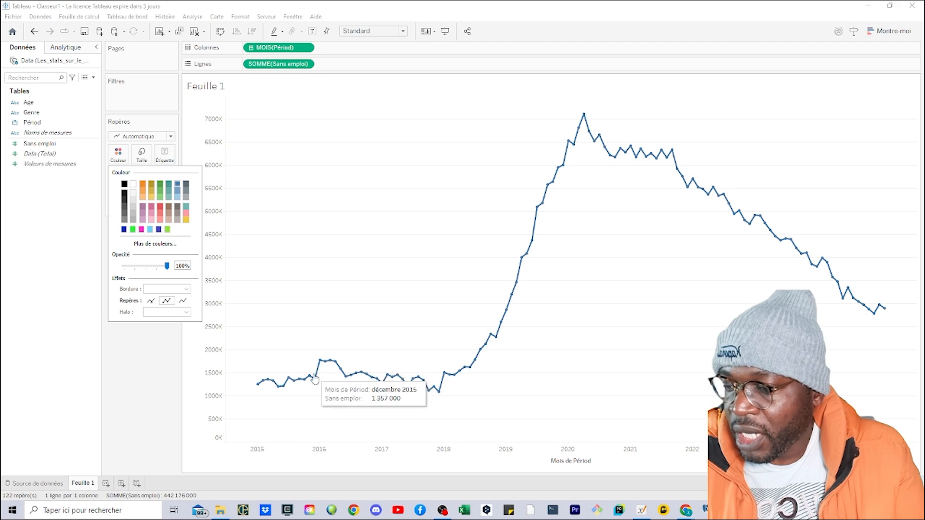
Return Périod on Columns to the discrete Mois level and examine the January point's total.
{"action": "left_click", "coordinate": [308, 48]}
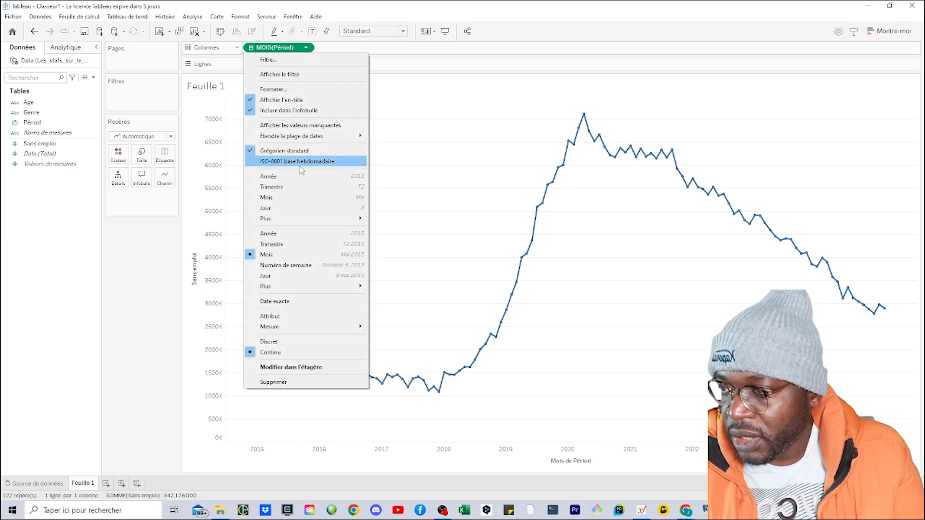
{"action": "left_click", "coordinate": [284, 198]}
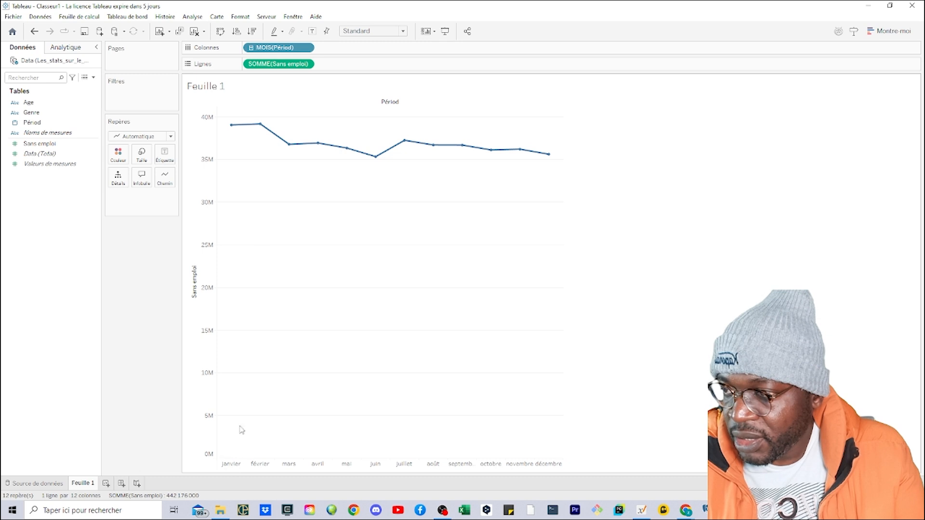
{"action": "mouse_move", "coordinate": [231, 126]}
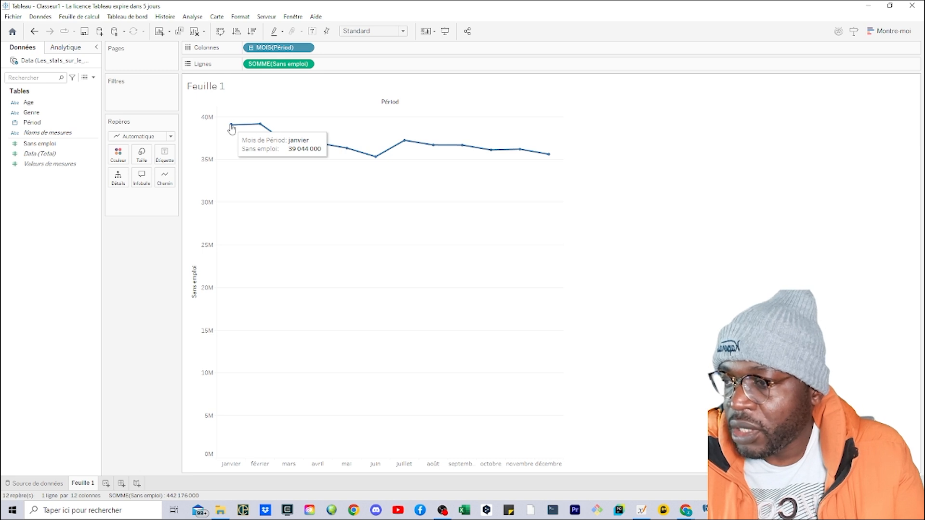
Restore the continuous Mois level for Périod on Columns and inspect its formula without changing it.
{"action": "left_click", "coordinate": [305, 47]}
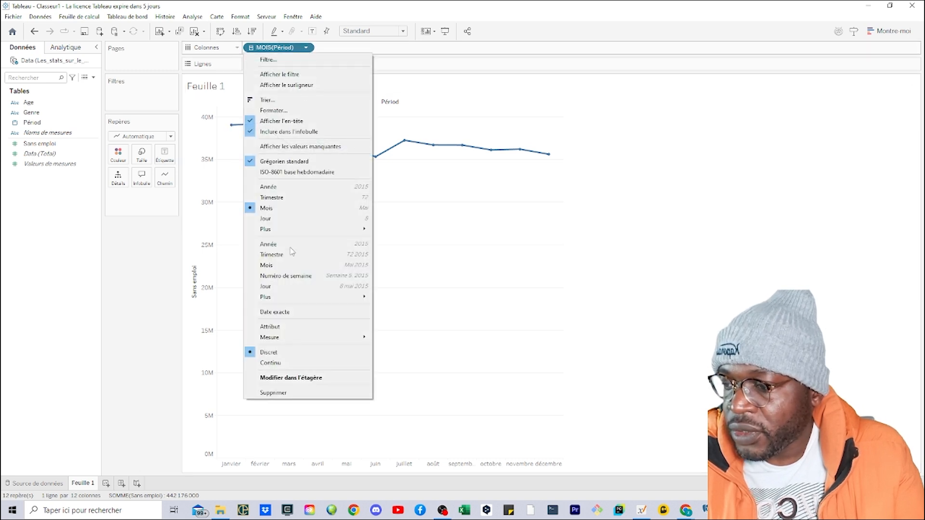
{"action": "mouse_move", "coordinate": [282, 304]}
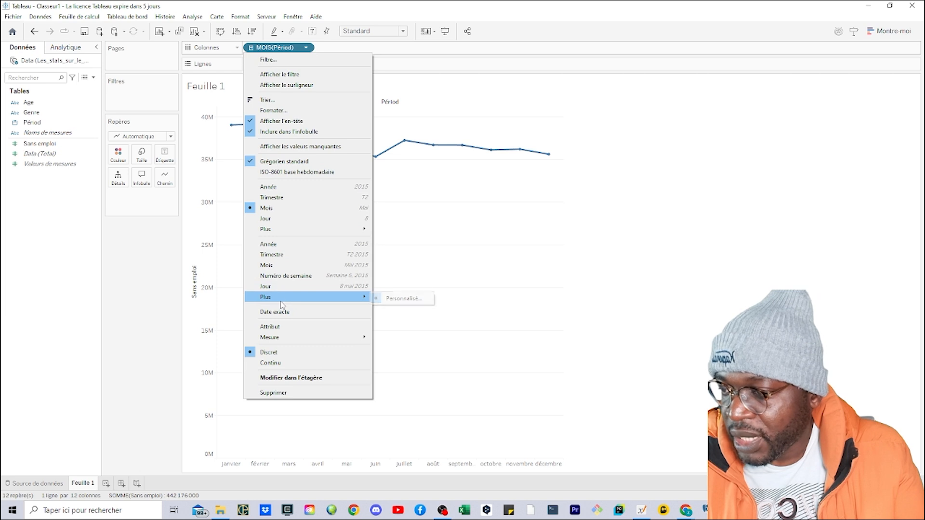
{"action": "left_click", "coordinate": [280, 265]}
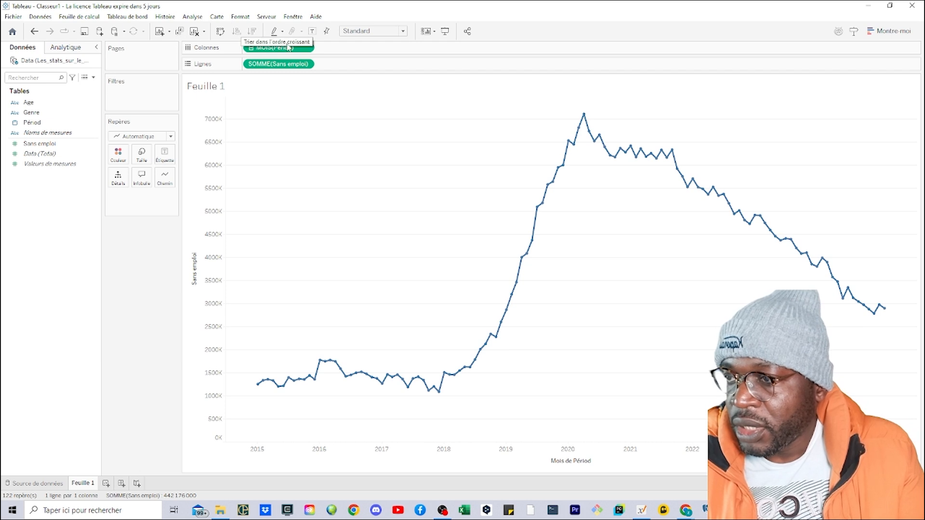
{"action": "double_click", "coordinate": [301, 48]}
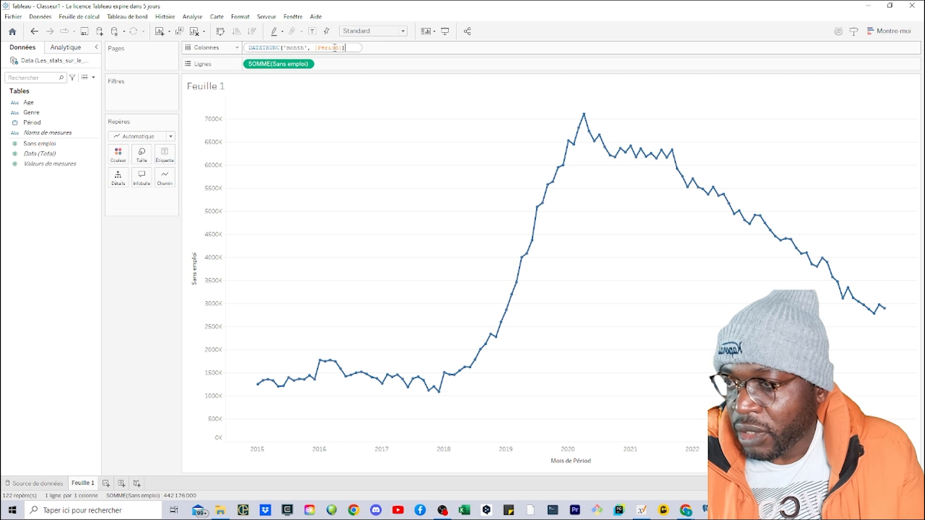
{"action": "key", "text": "Return"}
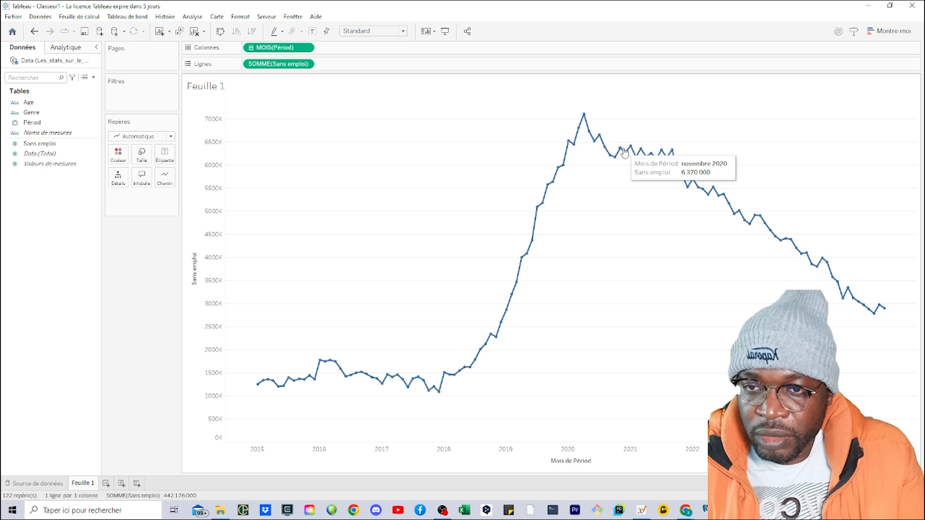
Aggregate Périod on Columns by continuous Trimestre.
{"action": "left_click", "coordinate": [307, 48]}
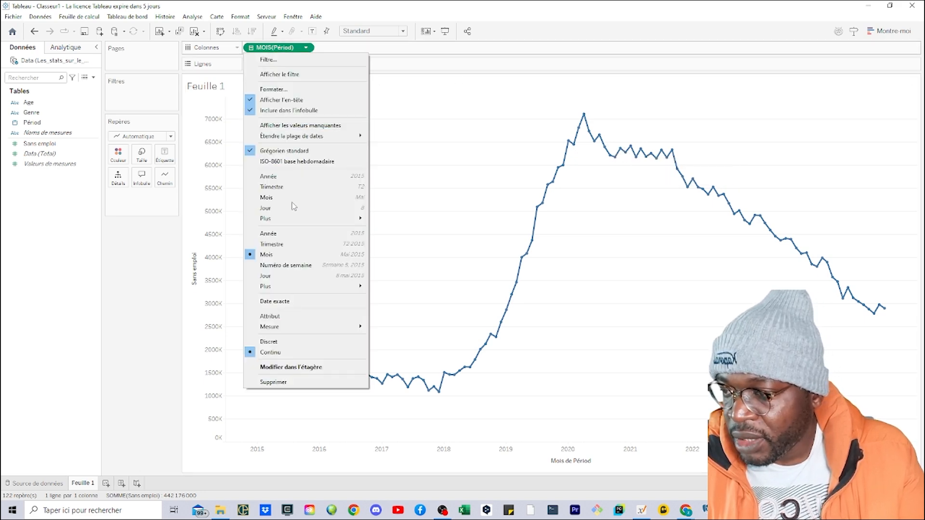
{"action": "left_click", "coordinate": [281, 246]}
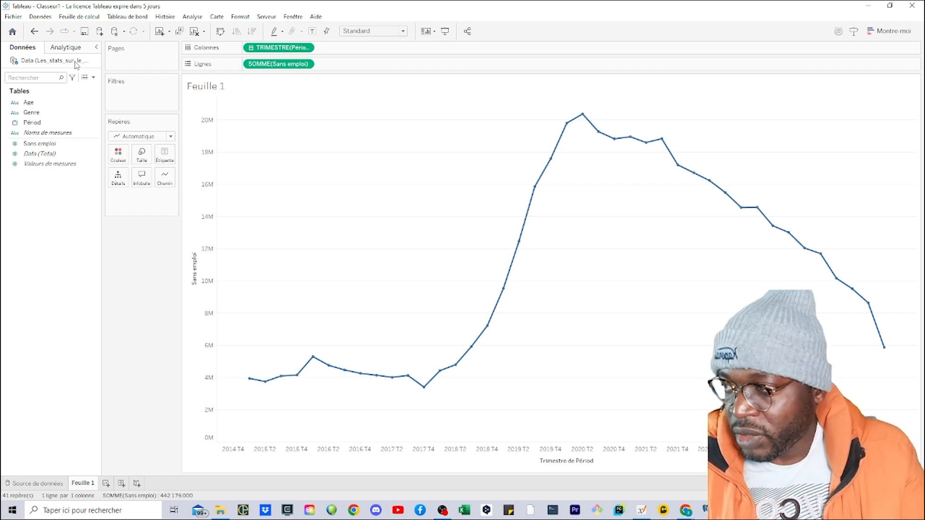
Refresh the Data source, then reopen its options and close them without changes.
{"action": "right_click", "coordinate": [41, 62]}
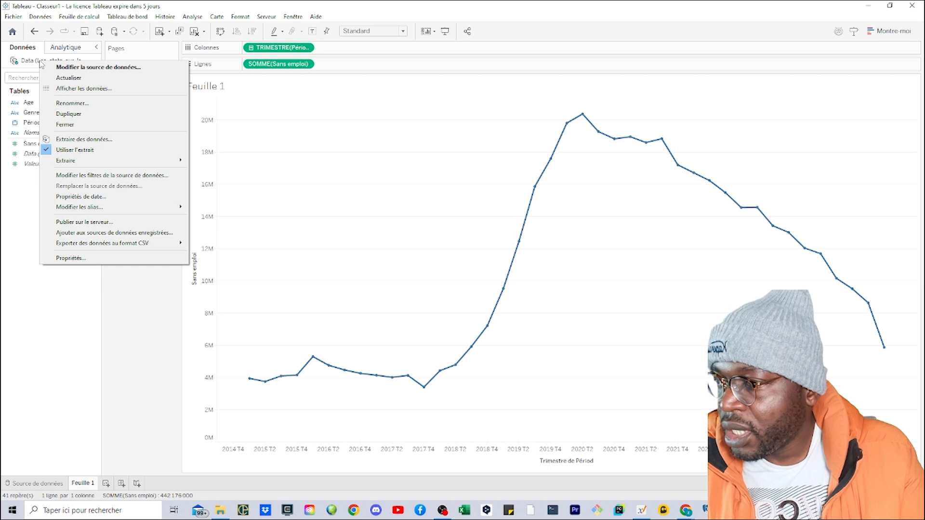
{"action": "left_click", "coordinate": [79, 78]}
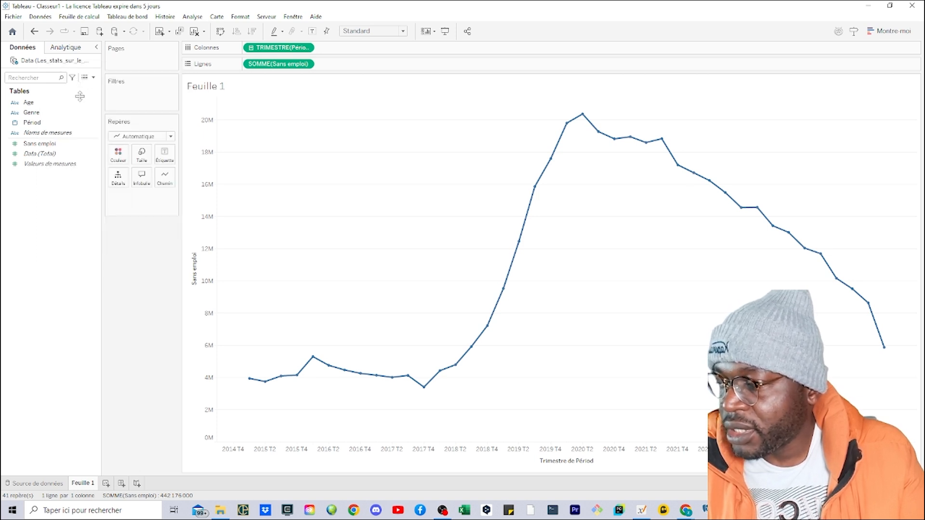
{"action": "right_click", "coordinate": [55, 63]}
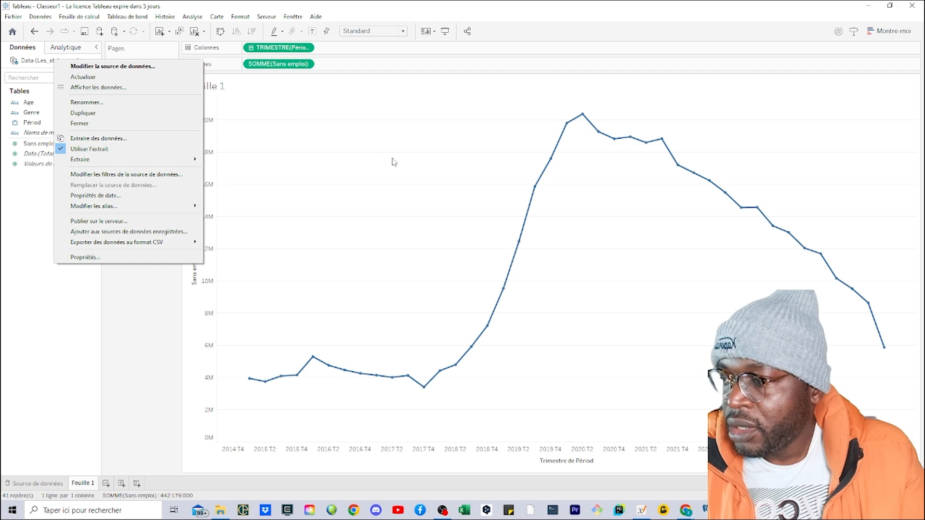
{"action": "left_click", "coordinate": [376, 155]}
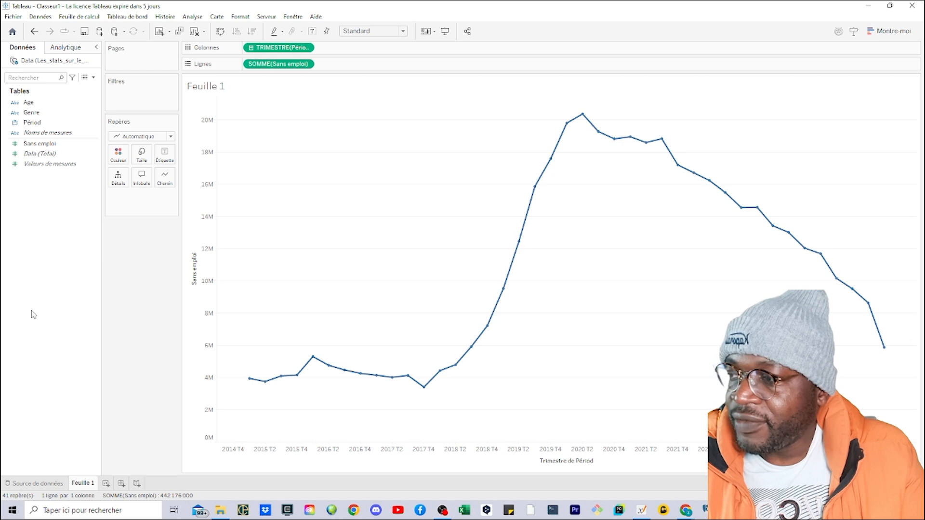
{"action": "left_click", "coordinate": [13, 114]}
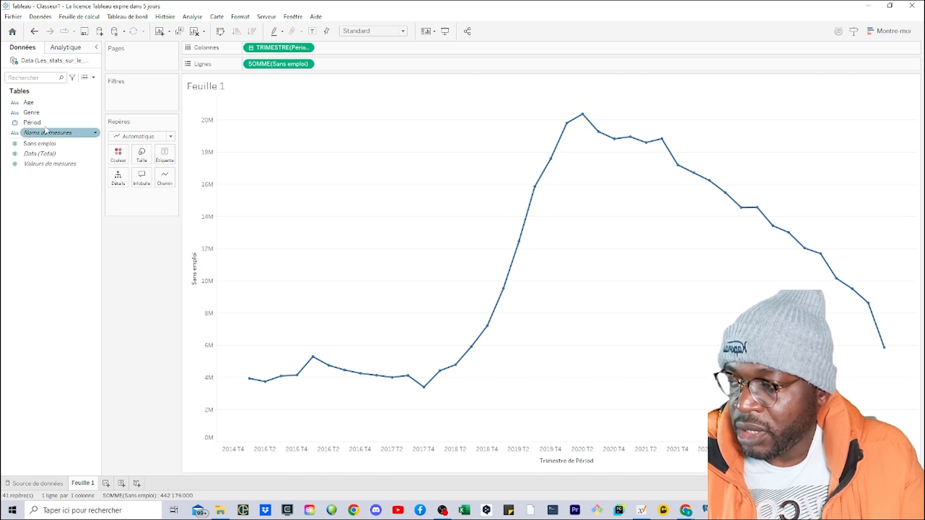
{"action": "left_click", "coordinate": [40, 102]}
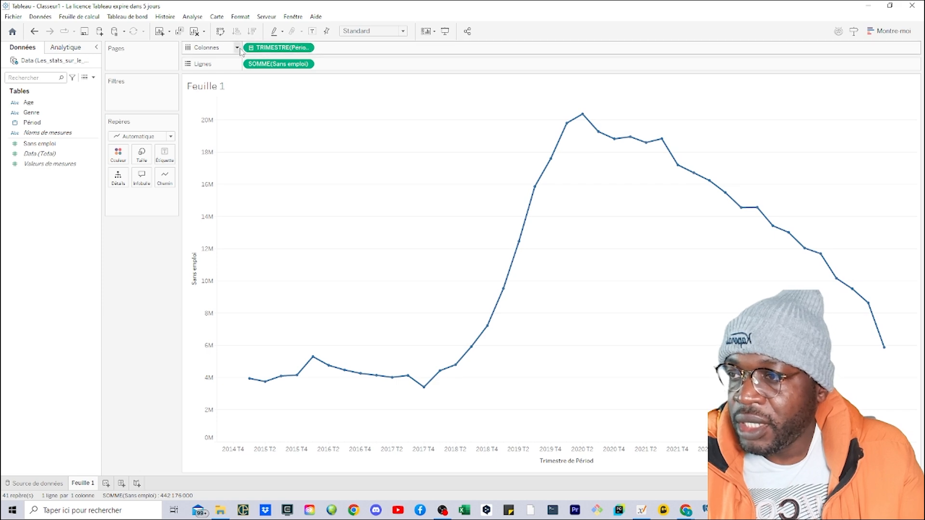
{"action": "left_click", "coordinate": [46, 125]}
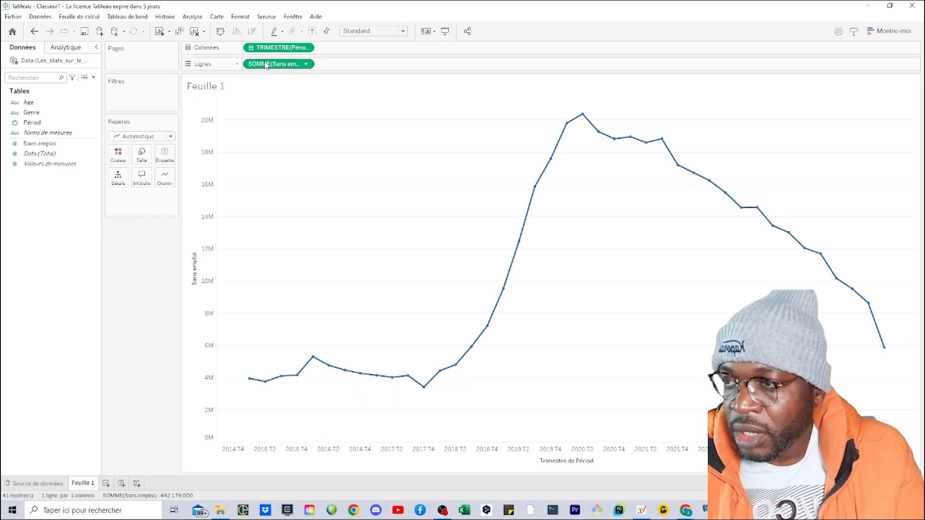
Compare the discrete and continuous Mois levels of Périod on Columns, ending on the continuous one and examining the January 2015 point.
{"action": "left_click", "coordinate": [306, 47]}
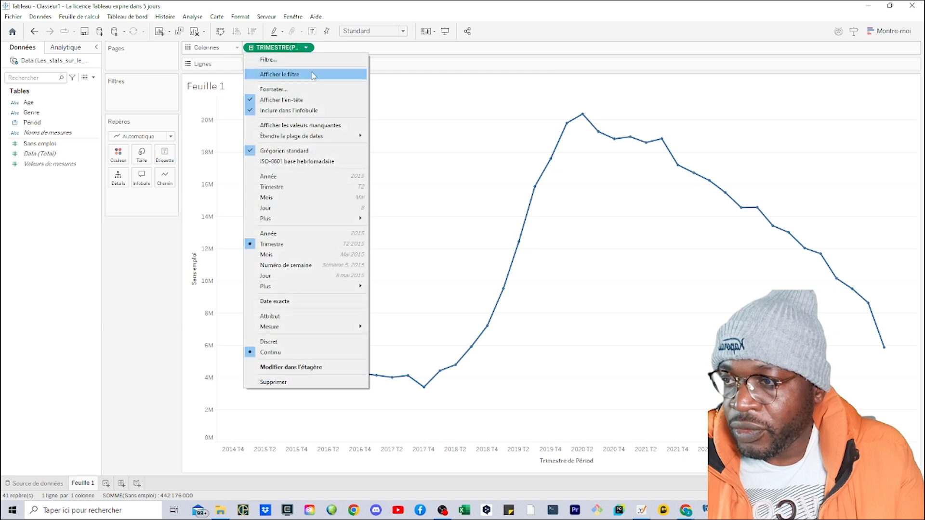
{"action": "left_click", "coordinate": [268, 198]}
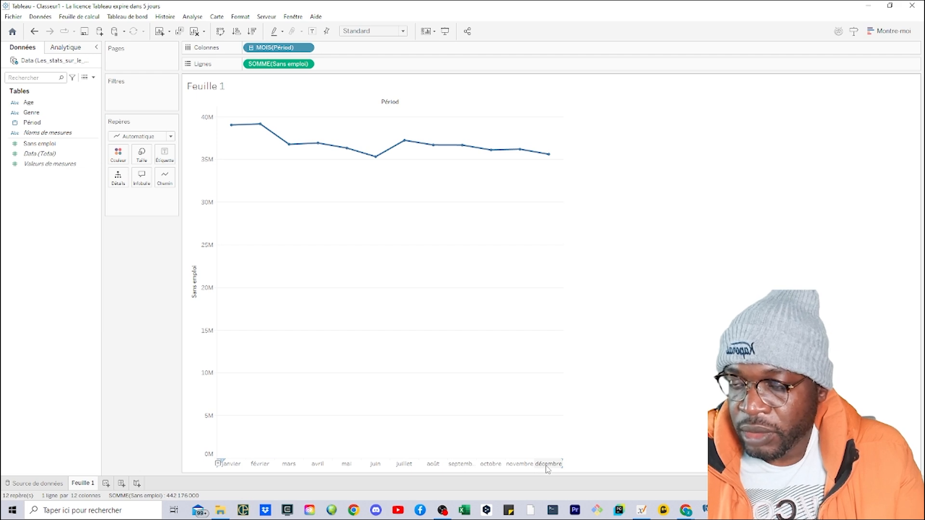
{"action": "left_click", "coordinate": [306, 48]}
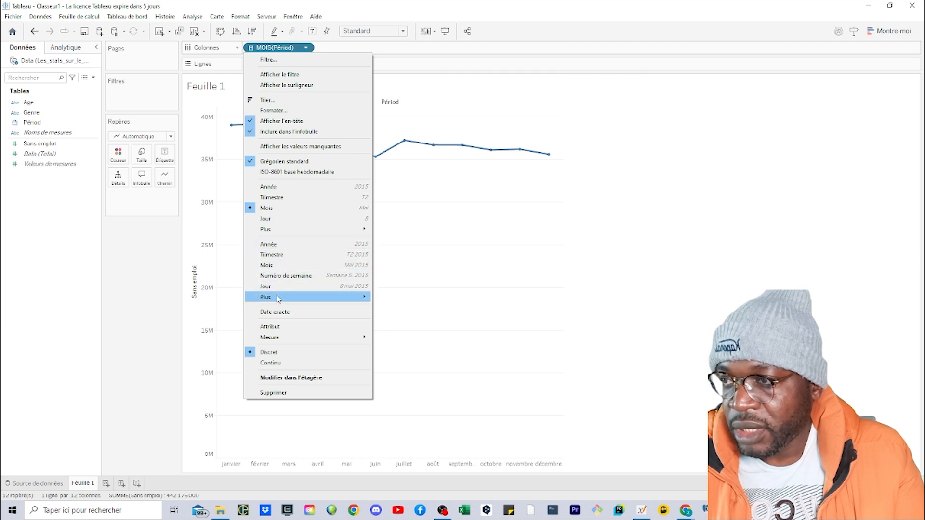
{"action": "left_click", "coordinate": [267, 265]}
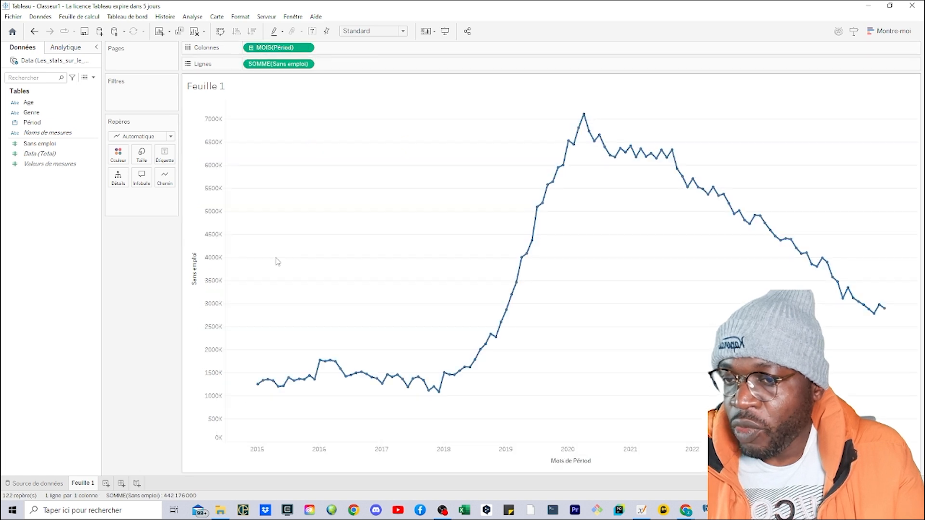
{"action": "mouse_move", "coordinate": [258, 384]}
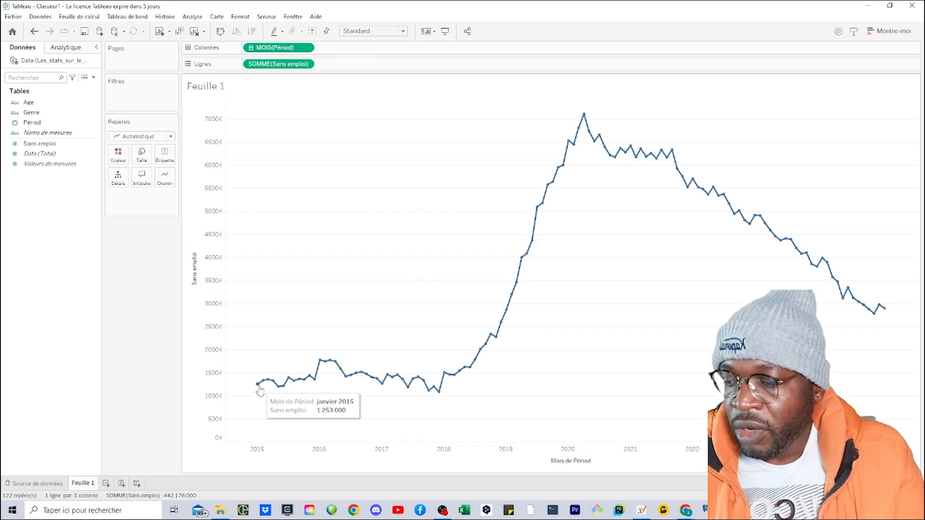